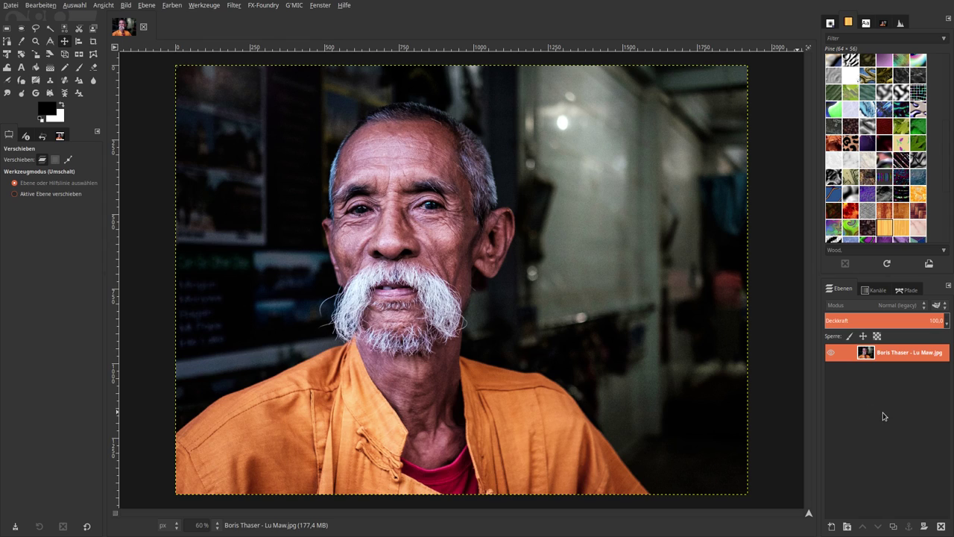
# Make three copies of the portrait layer, then hide the top copy and the original bottom layer.
pyautogui.click(898, 525)
pyautogui.click(898, 526)
pyautogui.click(898, 525)
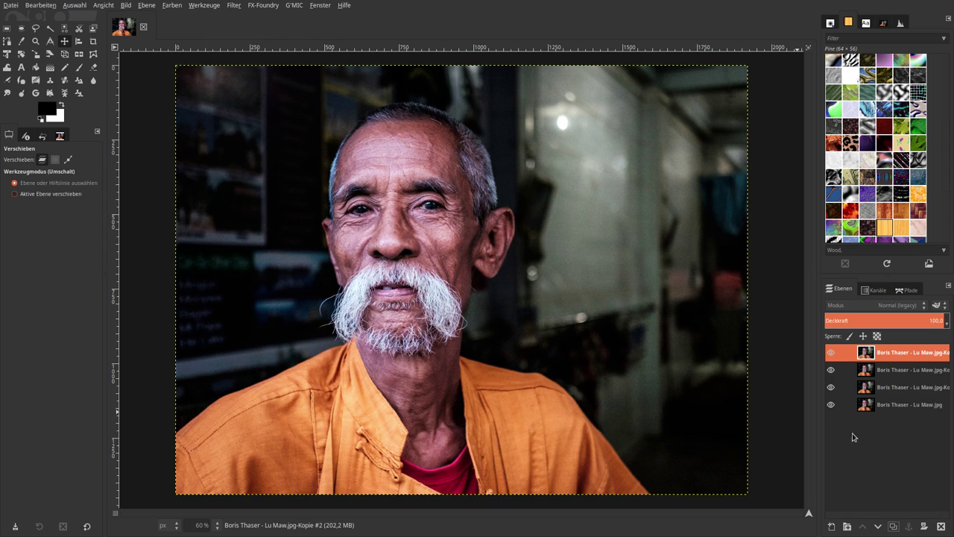
pyautogui.click(831, 404)
pyautogui.click(831, 352)
# Set the second copy's blend mode to Weiche Kanten (Soft Light).
pyautogui.click(870, 370)
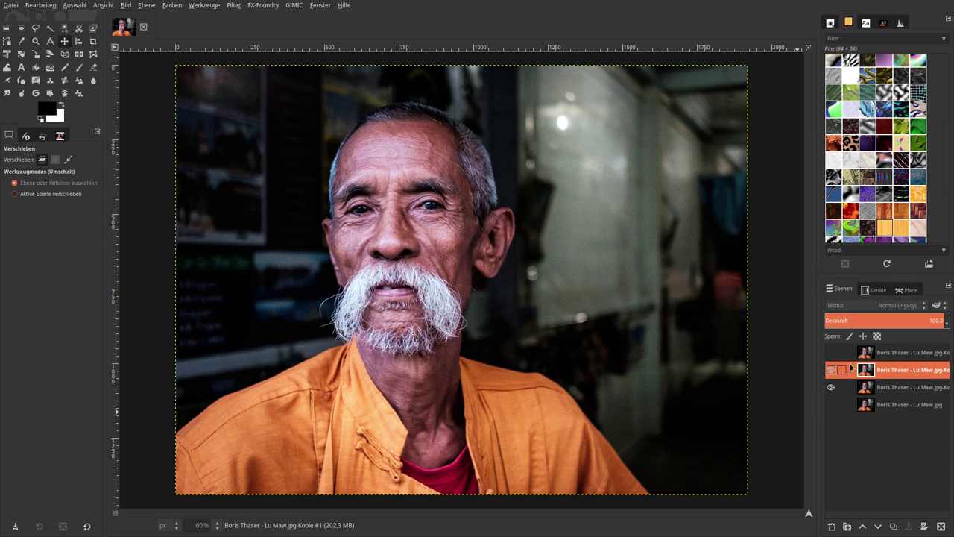
pyautogui.click(936, 305)
pyautogui.click(919, 306)
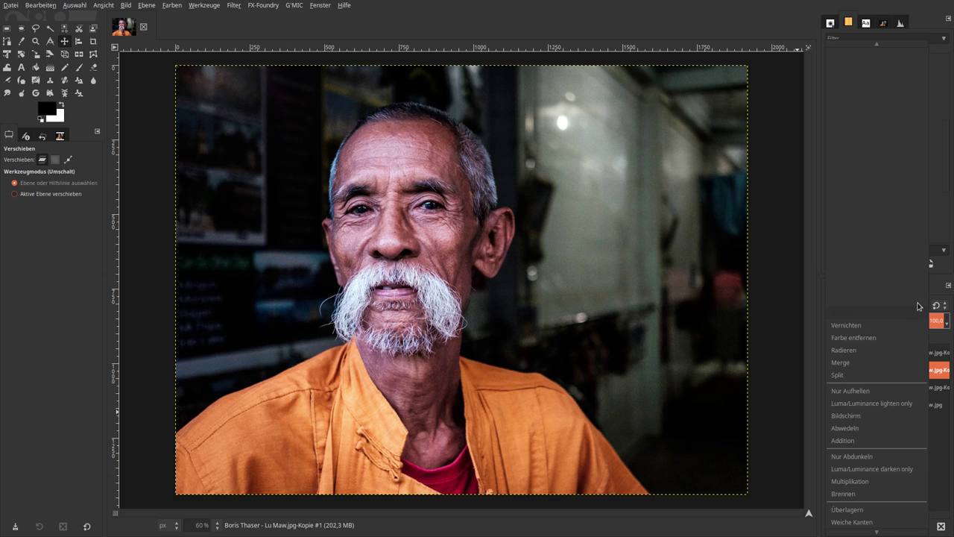
pyautogui.scroll(-1, 919, 500)
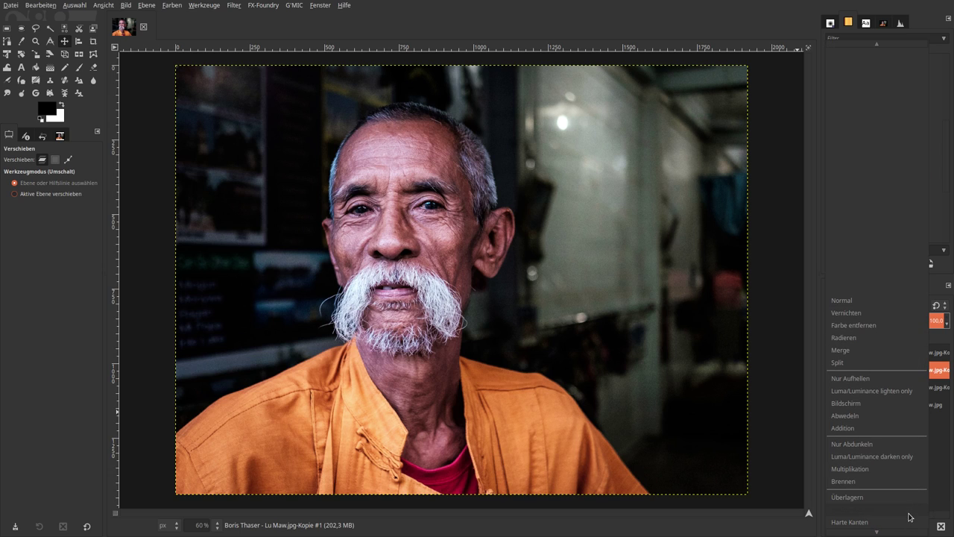
pyautogui.click(887, 509)
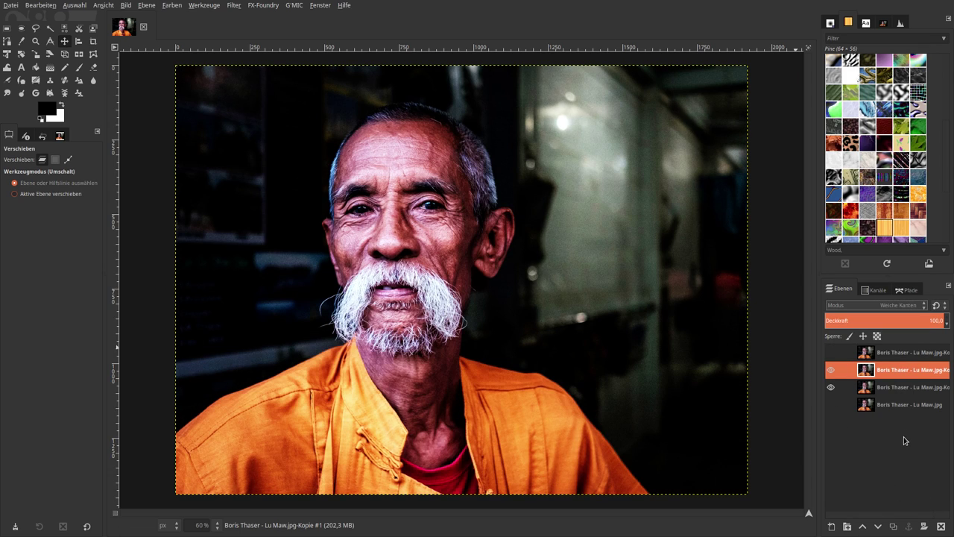
pyautogui.click(178, 6)
pyautogui.click(189, 108)
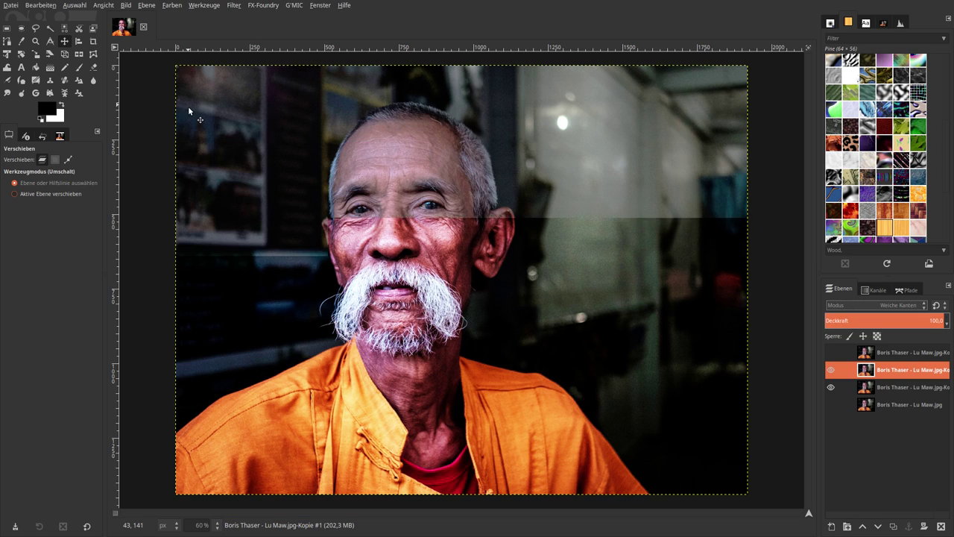
# Convert the soft-light copy to greyscale with the Mono Mixer.
pyautogui.click(172, 6)
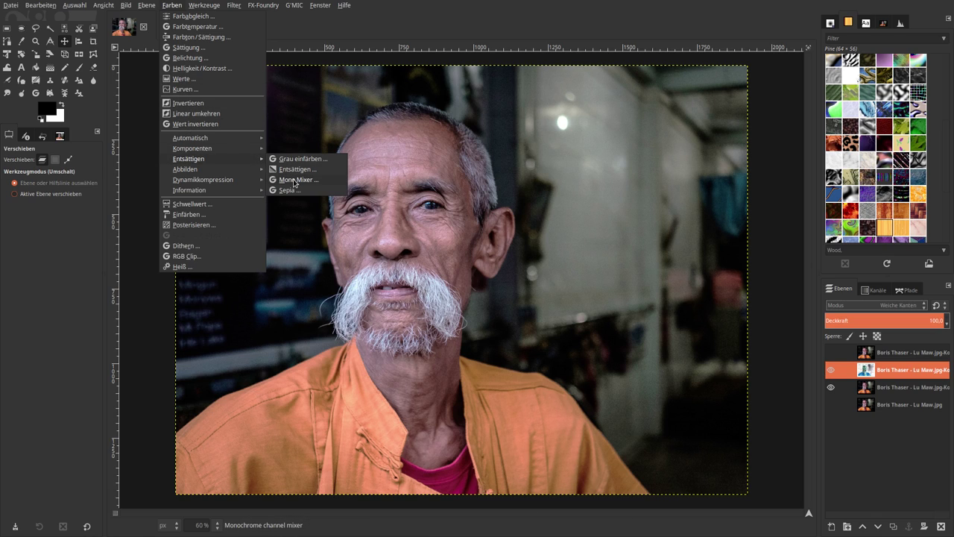
pyautogui.click(295, 182)
pyautogui.click(188, 161)
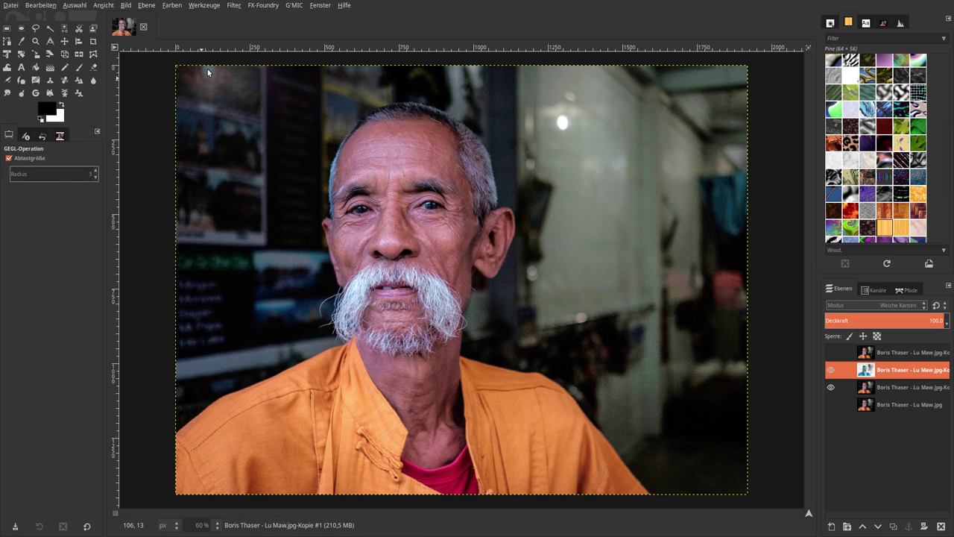
# Blur the greyscale copy with a 40 px Gaussian blur.
pyautogui.click(233, 6)
pyautogui.moveTo(258, 61)
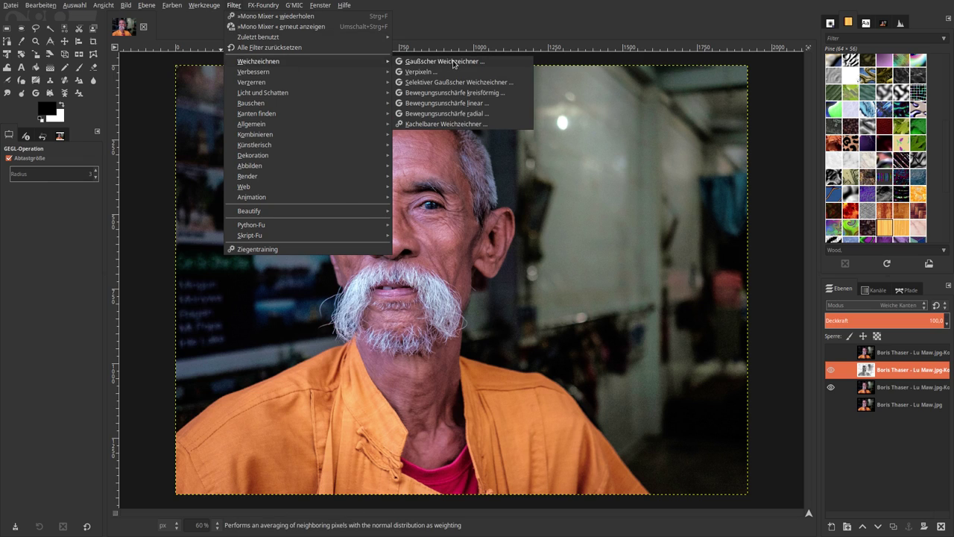
pyautogui.click(446, 61)
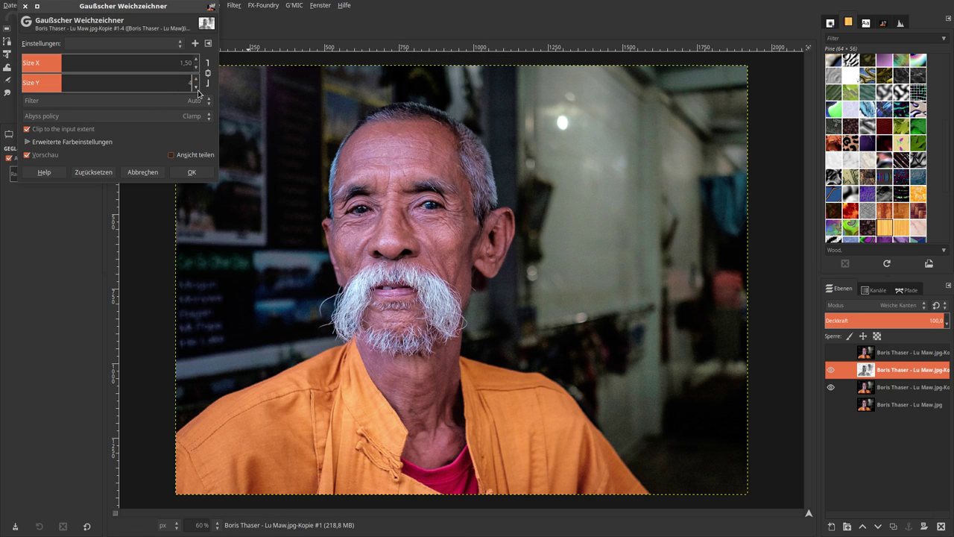
pyautogui.write('40')
pyautogui.press('Return')
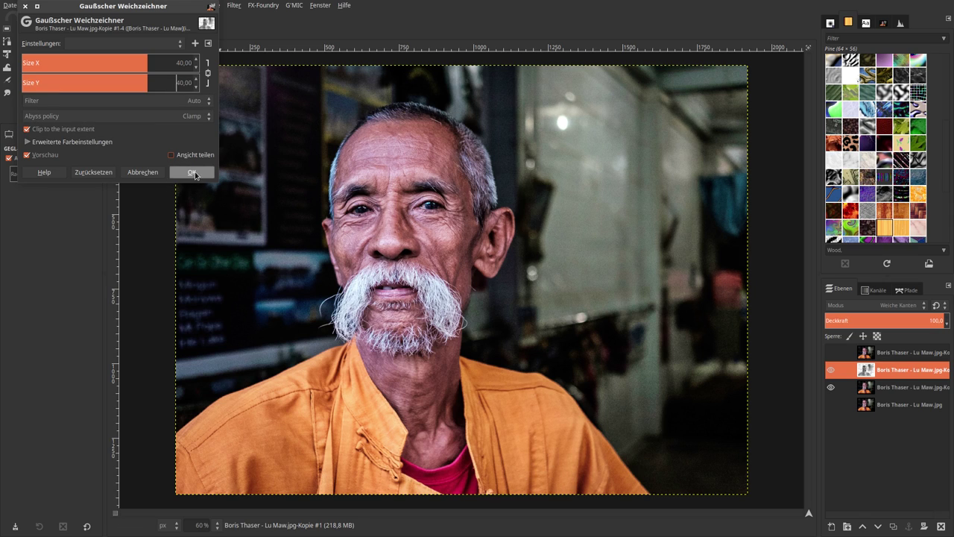
pyautogui.click(191, 171)
# Show the top copy and set its blend mode to Faser mischen (Grain Merge).
pyautogui.click(830, 352)
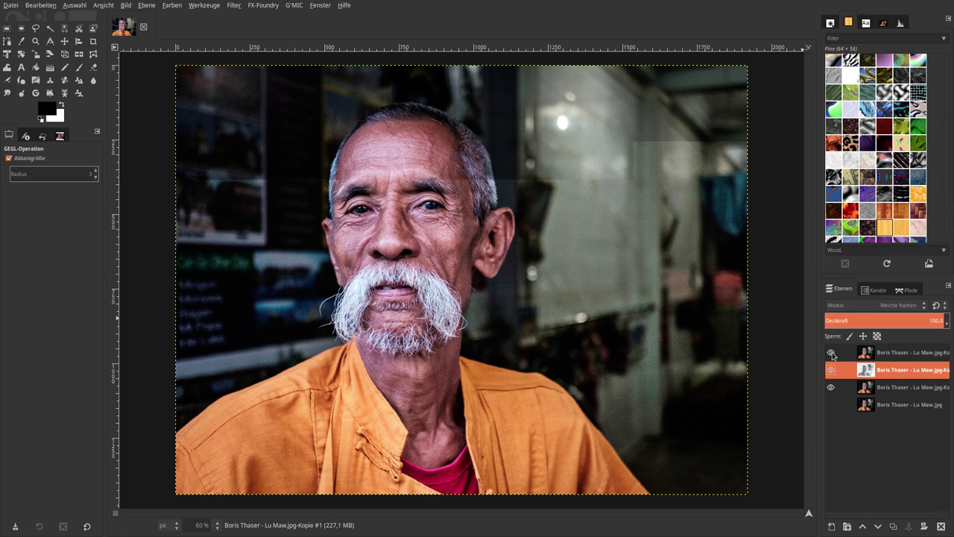
pyautogui.click(909, 351)
pyautogui.click(936, 305)
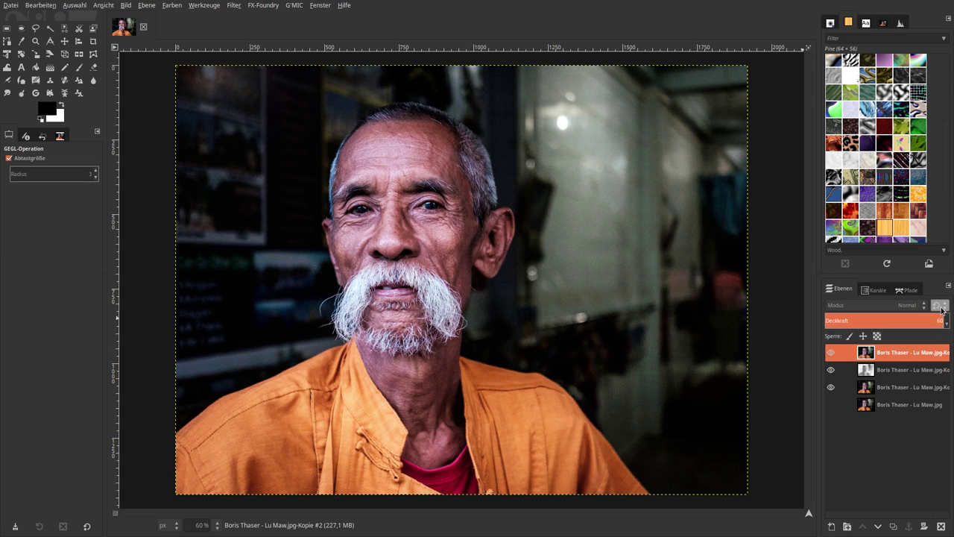
pyautogui.click(911, 305)
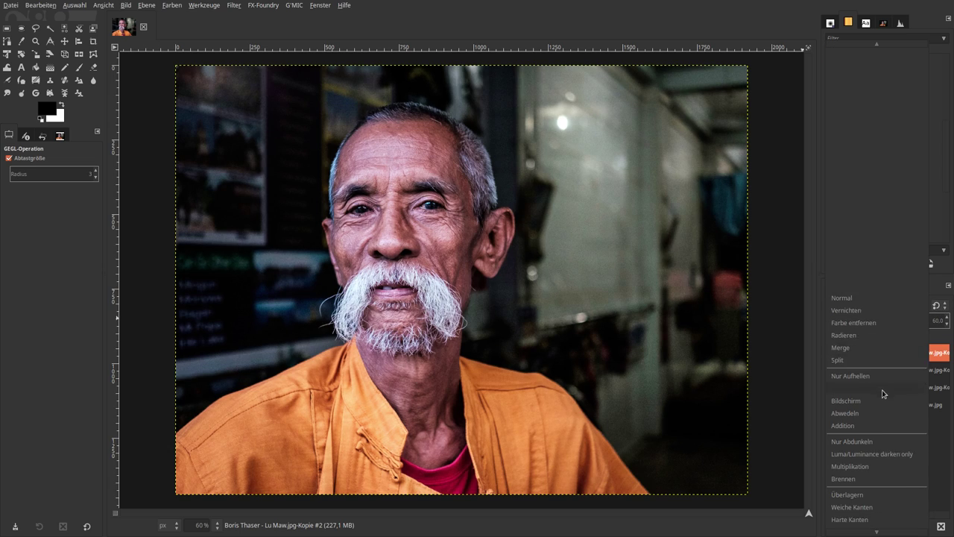
pyautogui.scroll(-2, 882, 402)
pyautogui.scroll(-2, 881, 429)
pyautogui.scroll(-1, 880, 439)
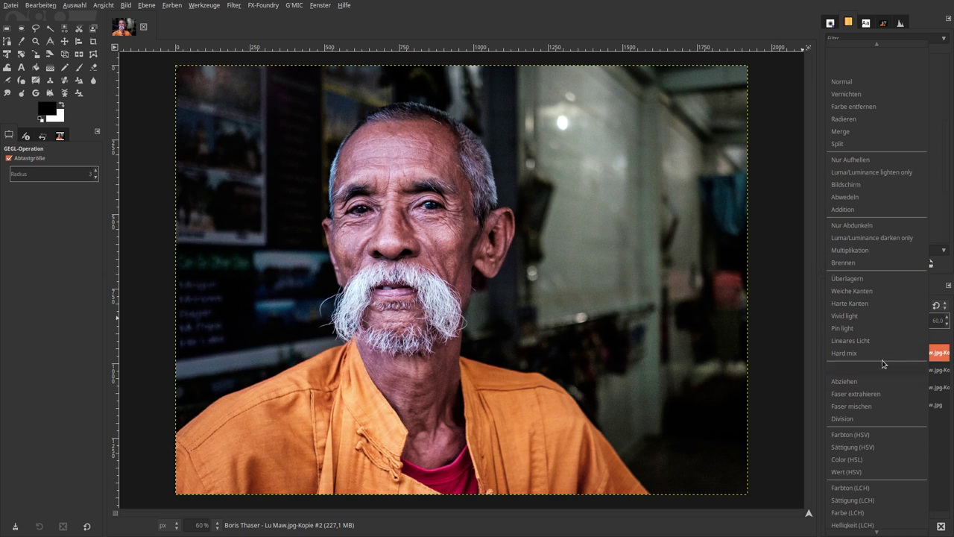
pyautogui.click(894, 406)
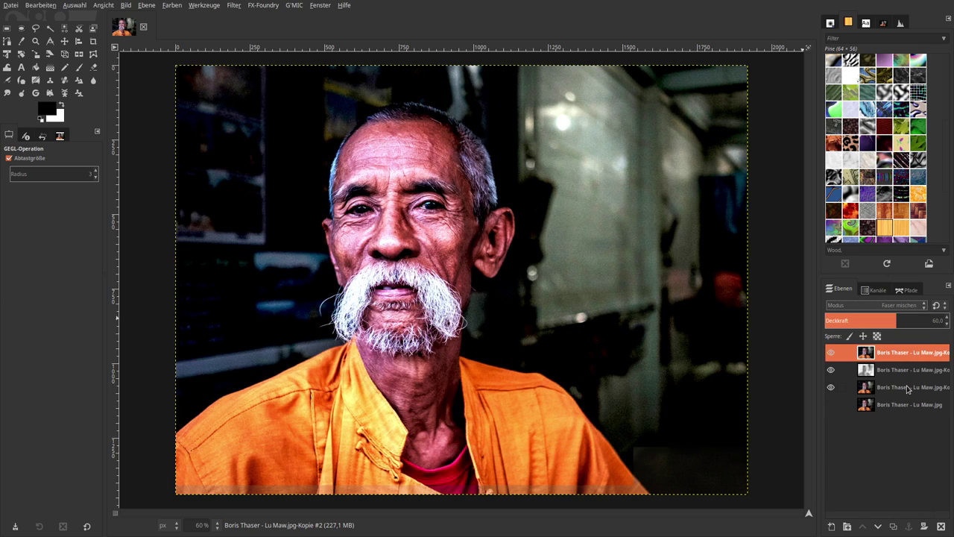
# Merge the visible layers, compare against the original, and hide the original layer.
pyautogui.rightClick(864, 350)
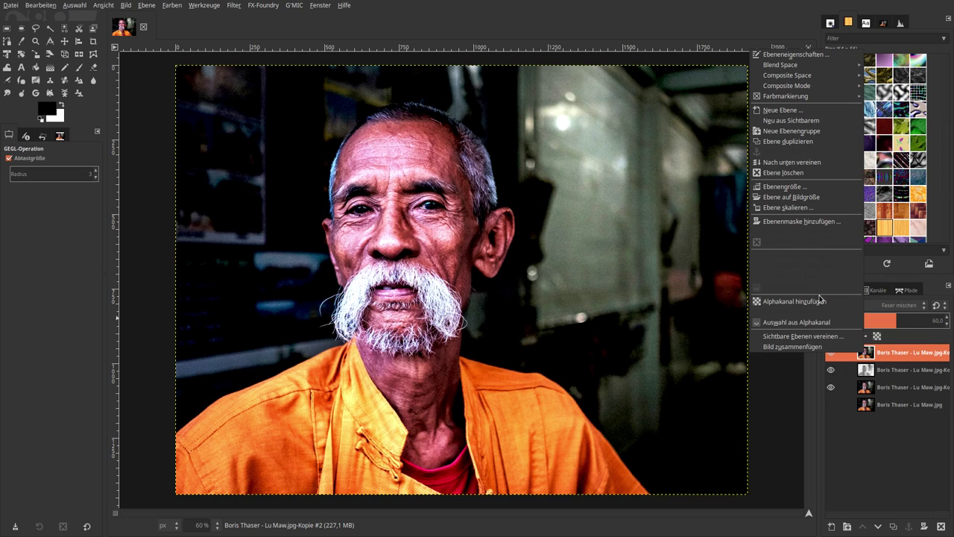
pyautogui.click(818, 336)
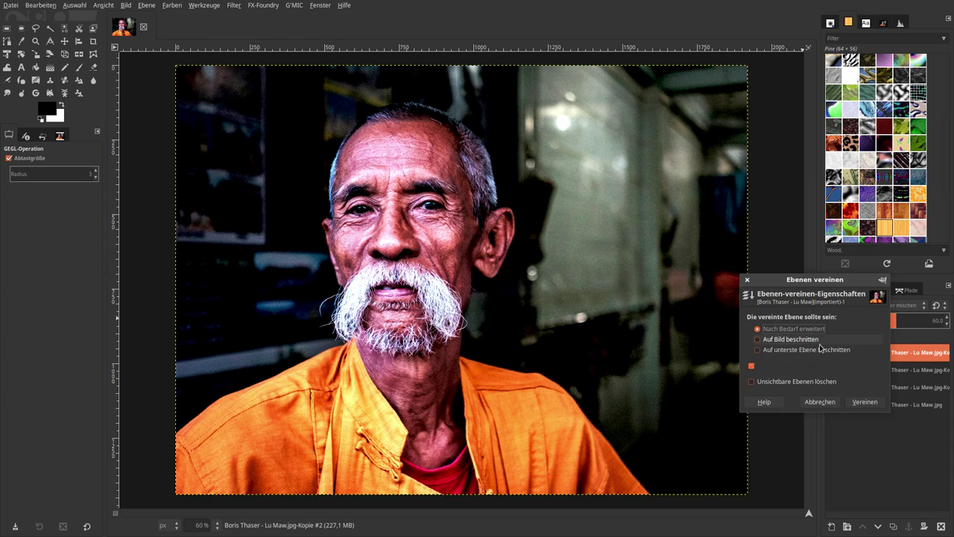
pyautogui.click(855, 402)
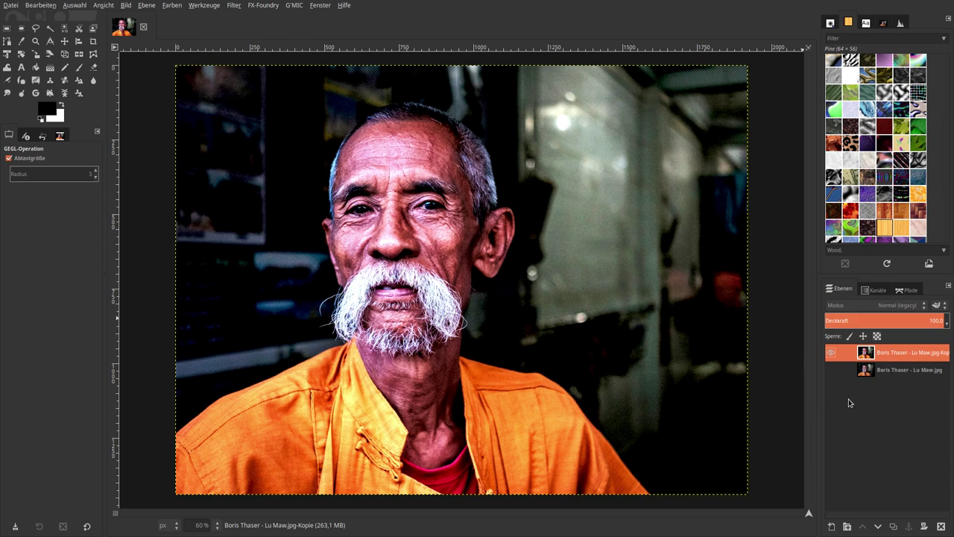
pyautogui.click(832, 352)
pyautogui.click(832, 351)
pyautogui.click(832, 352)
pyautogui.click(832, 352)
pyautogui.click(830, 369)
pyautogui.click(172, 5)
pyautogui.moveTo(193, 149)
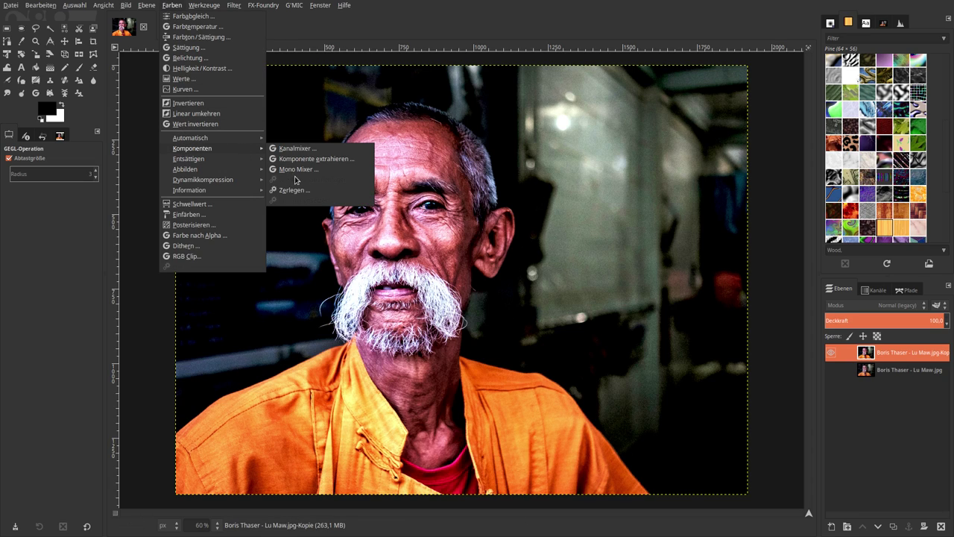
# Decompose the portrait into LAB layers in a new image and select the L layer.
pyautogui.click(294, 190)
pyautogui.click(491, 250)
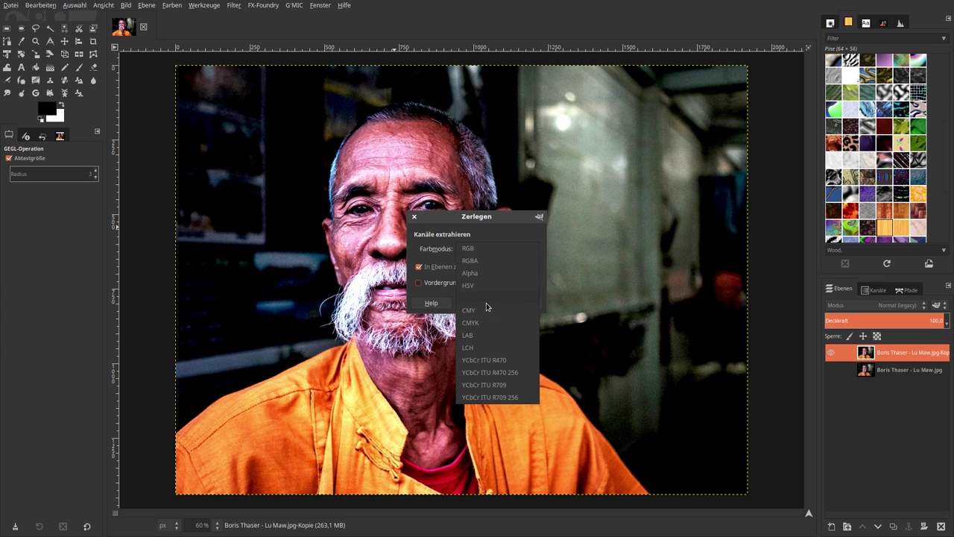
pyautogui.click(488, 334)
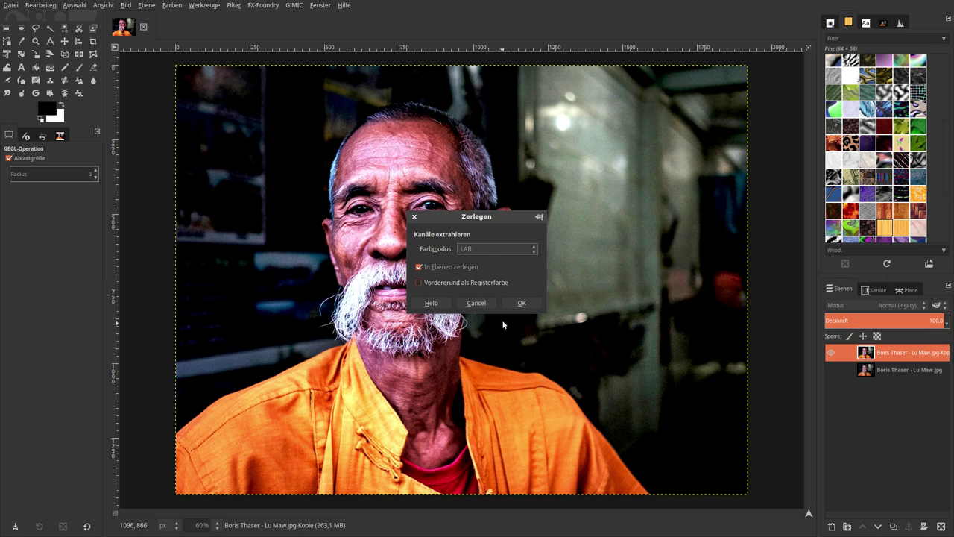
pyautogui.click(483, 252)
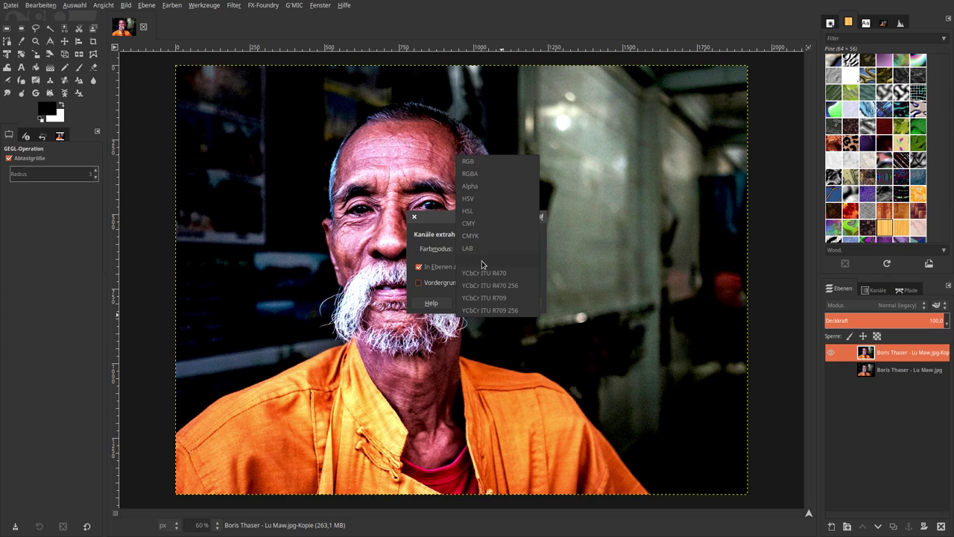
pyautogui.click(483, 250)
pyautogui.click(523, 305)
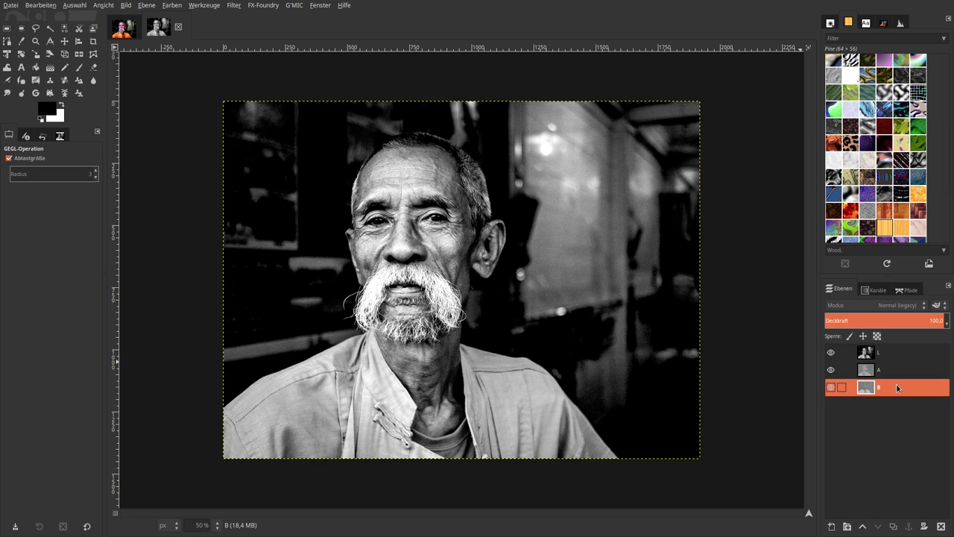
pyautogui.click(876, 356)
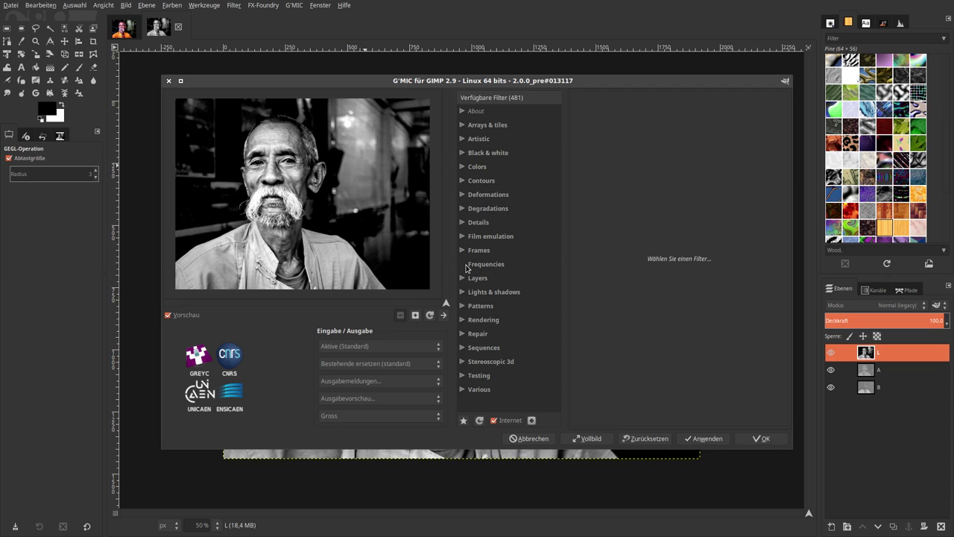
# Sharpen the L layer with G'MIC's octave sharpening filter from the Details category.
pyautogui.click(462, 222)
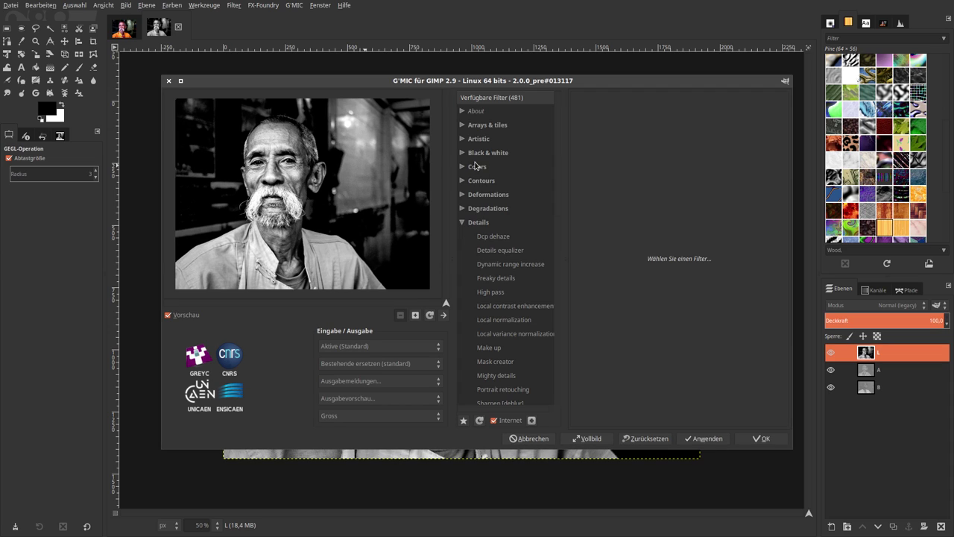
pyautogui.scroll(-1, 497, 317)
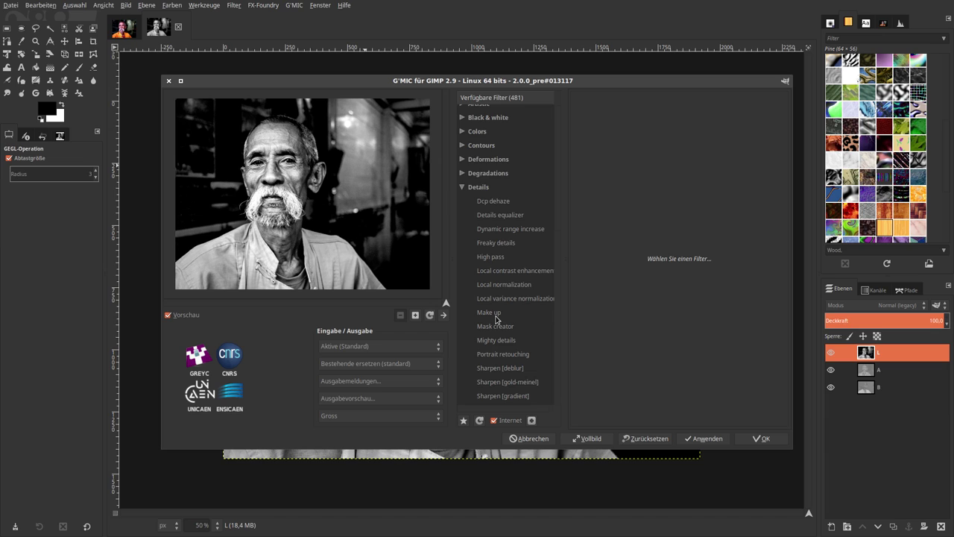
pyautogui.scroll(-2, 496, 311)
pyautogui.scroll(-1, 496, 313)
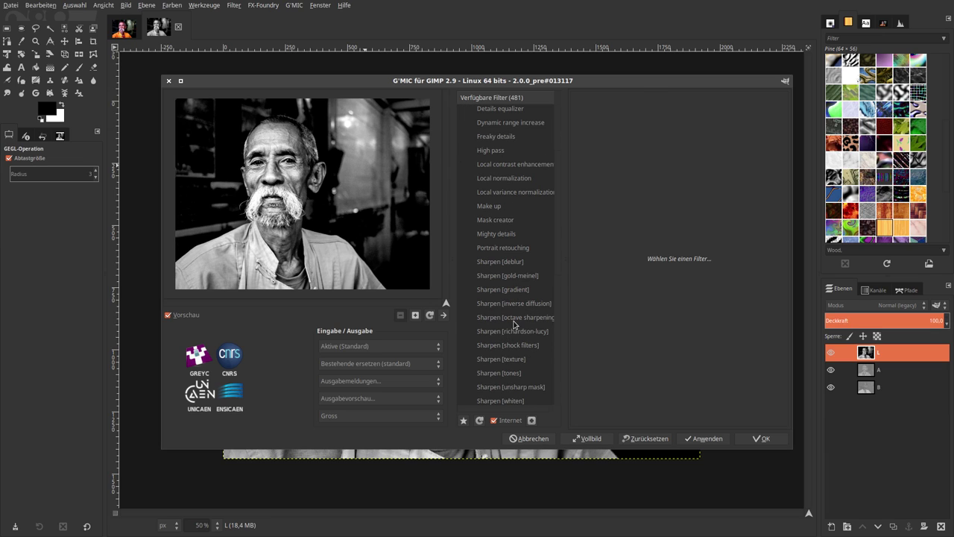
pyautogui.click(514, 319)
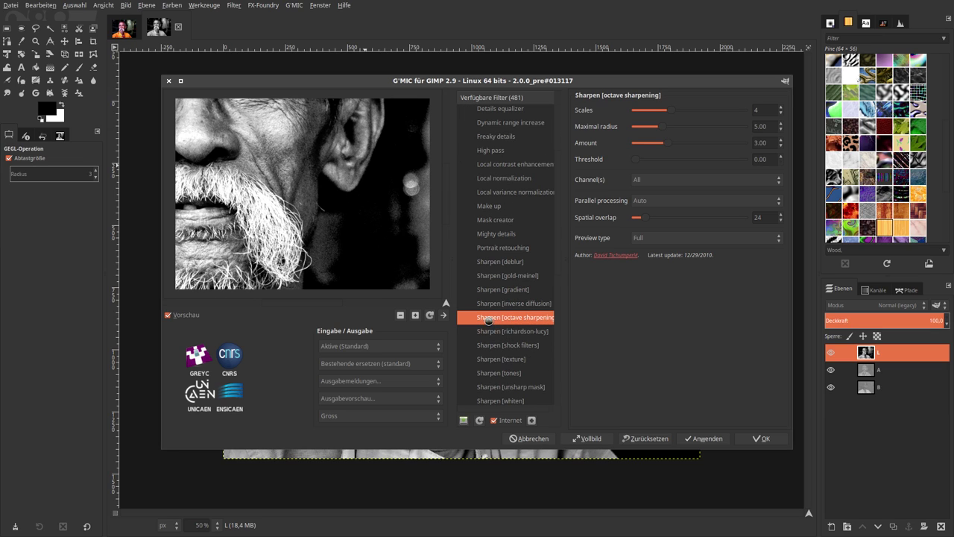
pyautogui.click(401, 314)
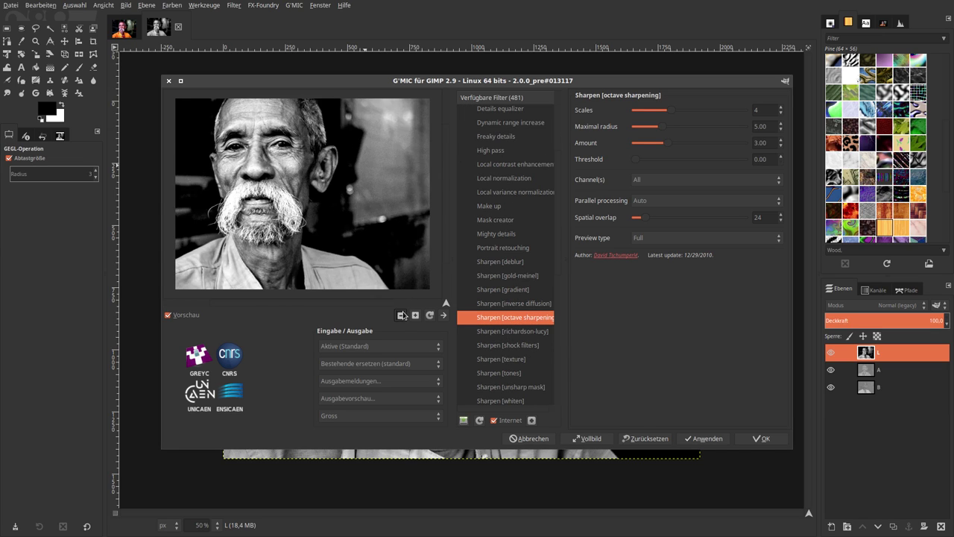
pyautogui.click(753, 438)
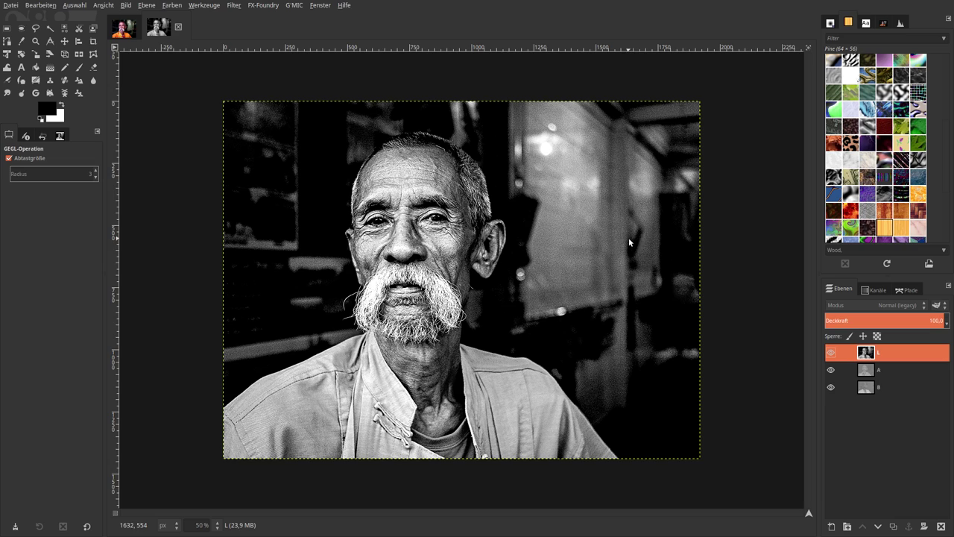
# Recompose the edited LAB layers into the colour portrait.
pyautogui.click(171, 5)
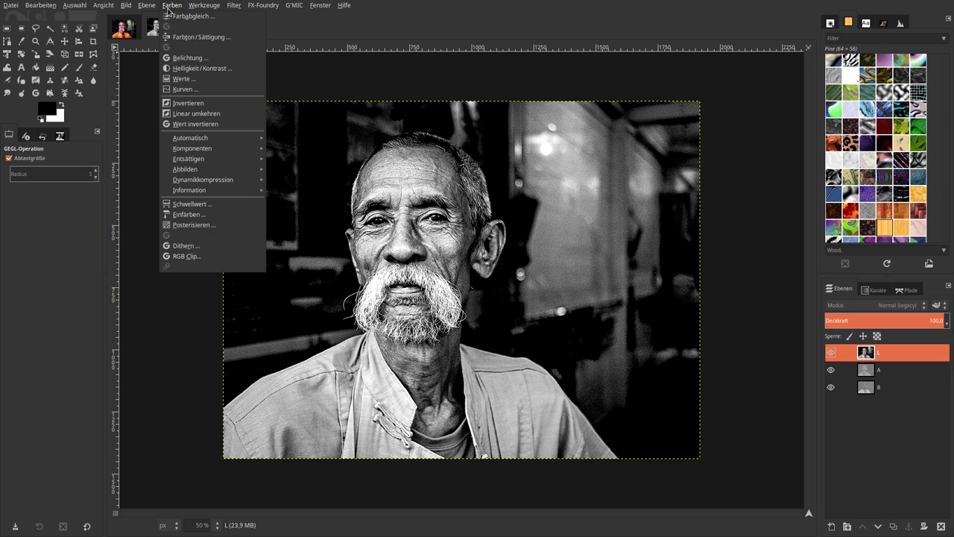
pyautogui.moveTo(193, 149)
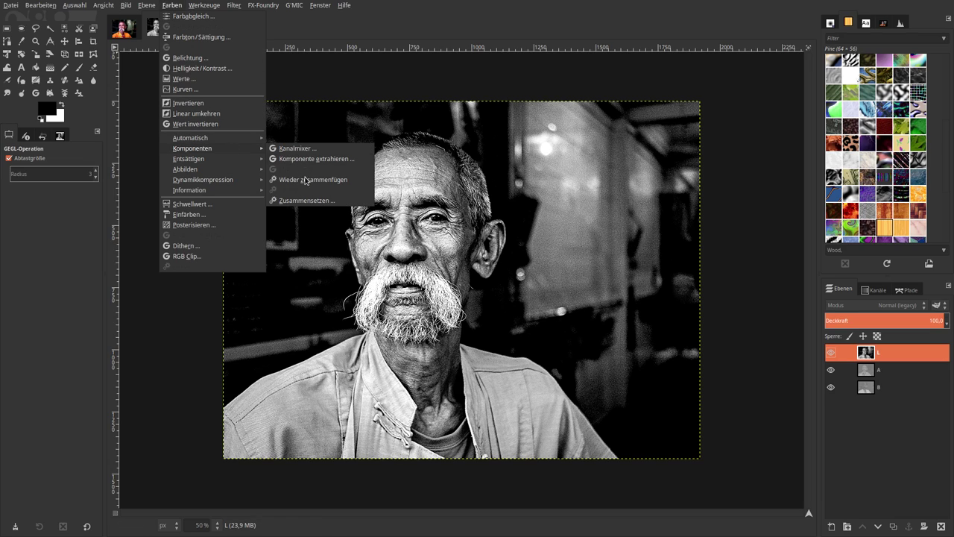
pyautogui.click(306, 184)
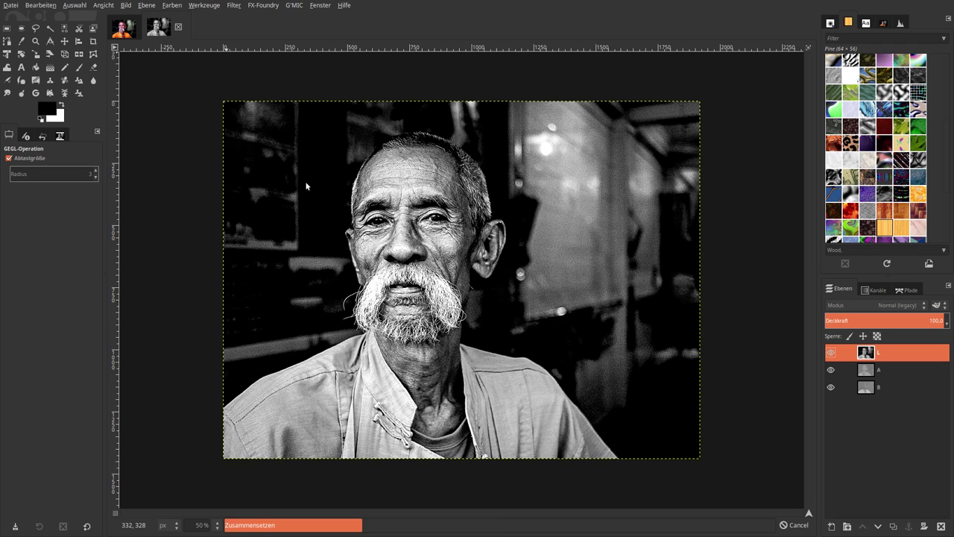
pyautogui.click(178, 27)
# Close the LAB image without saving and compare the edit against the original.
pyautogui.click(553, 327)
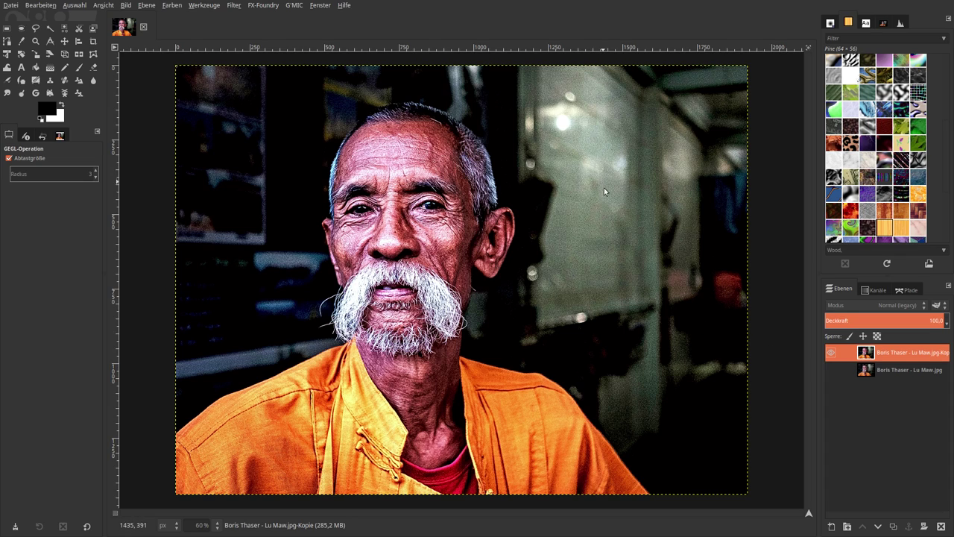
pyautogui.click(831, 370)
pyautogui.click(831, 351)
pyautogui.click(831, 352)
# Add a duplicate portrait layer in Harte Kanten mode at 30% opacity.
pyautogui.click(891, 524)
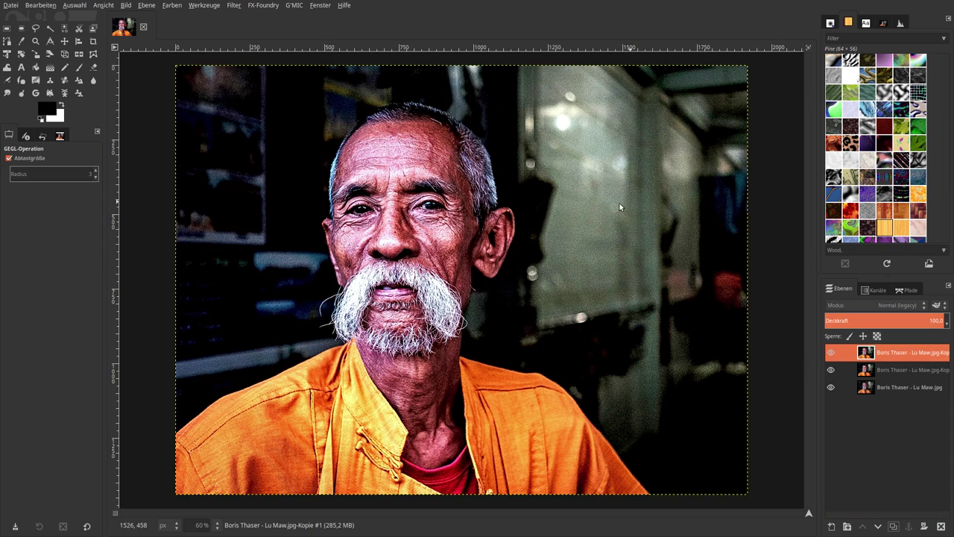
pyautogui.click(936, 305)
pyautogui.click(908, 305)
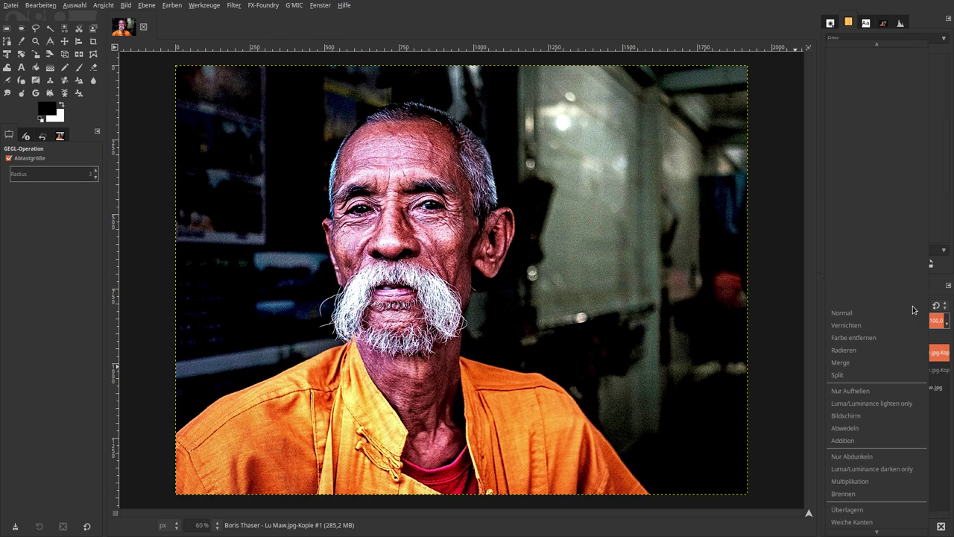
pyautogui.scroll(-2, 897, 477)
pyautogui.scroll(-2, 897, 489)
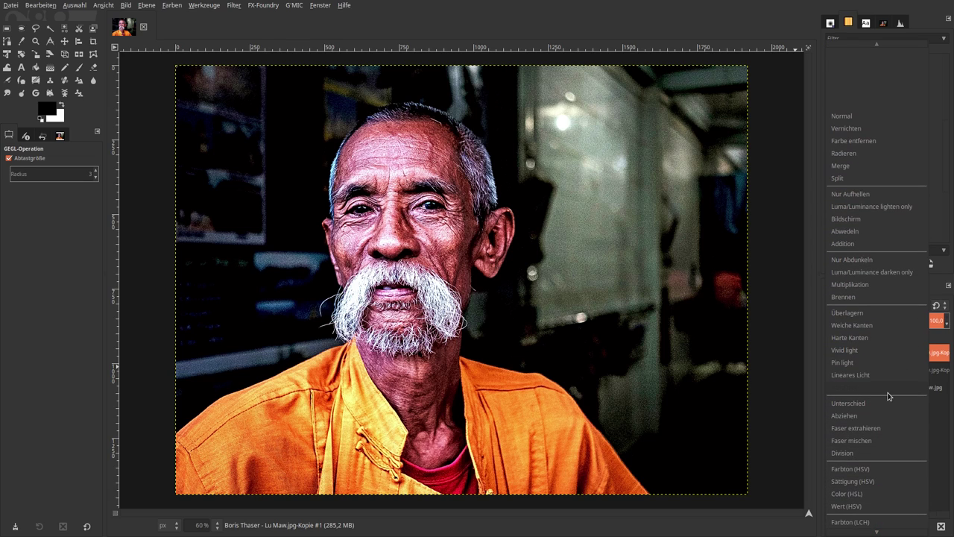
pyautogui.click(882, 337)
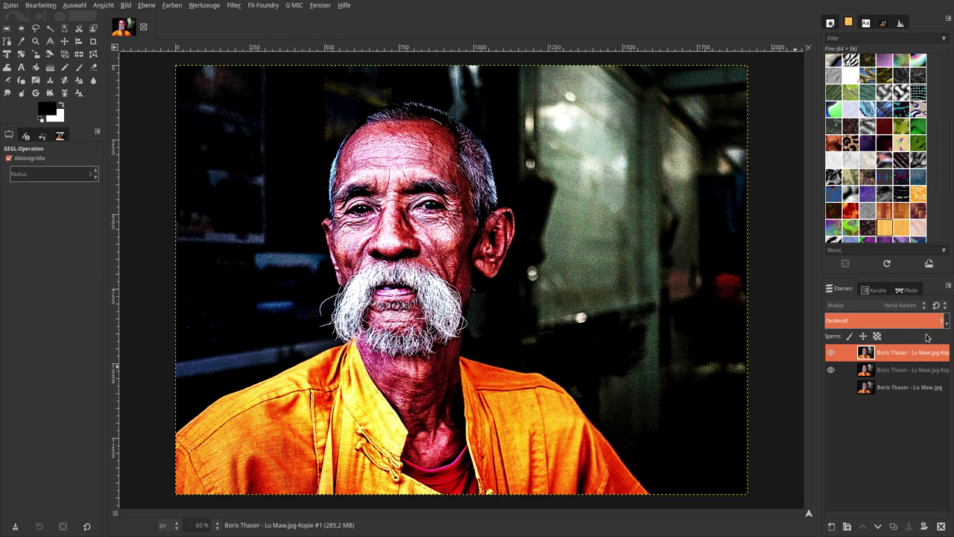
pyautogui.click(860, 321)
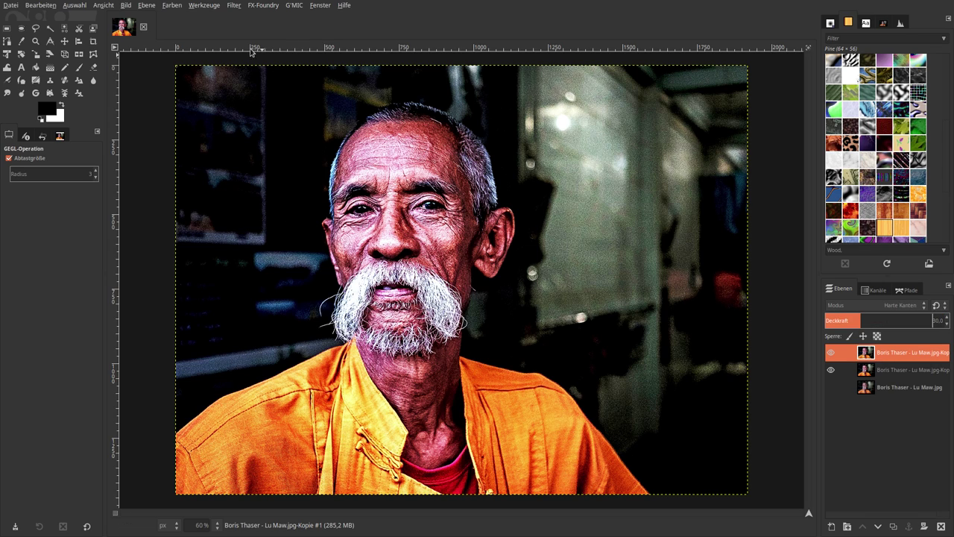
pyautogui.click(234, 6)
pyautogui.moveTo(252, 71)
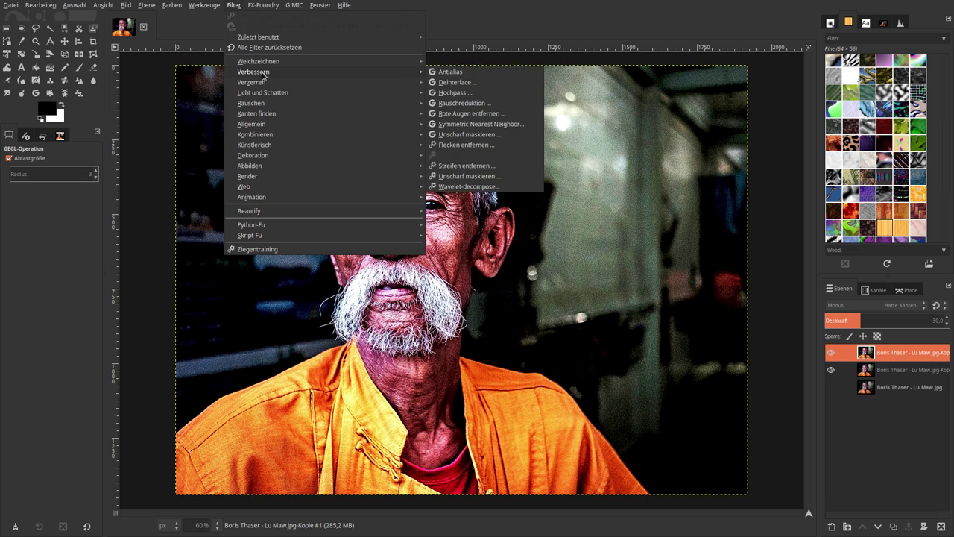
# Apply the Hochpass filter with default settings, then undo it.
pyautogui.click(451, 93)
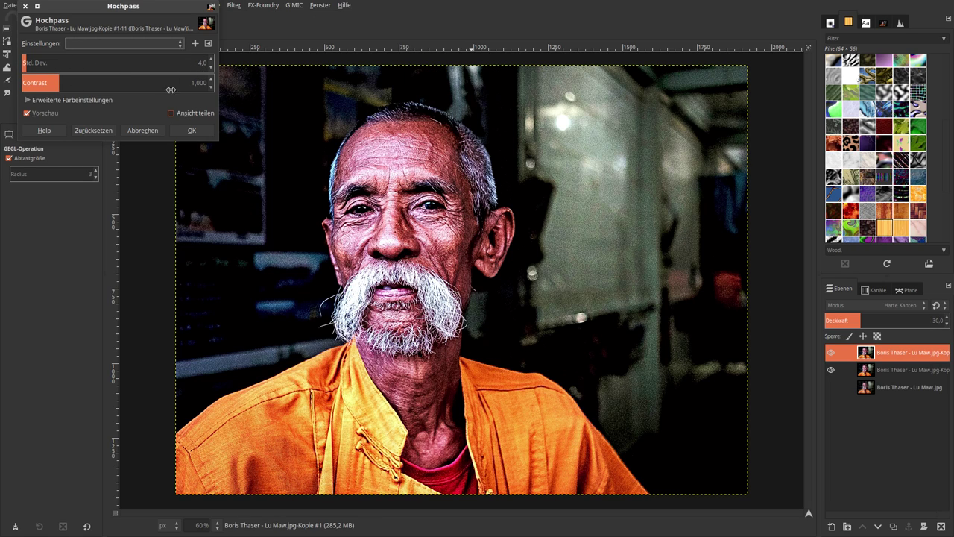
pyautogui.click(188, 131)
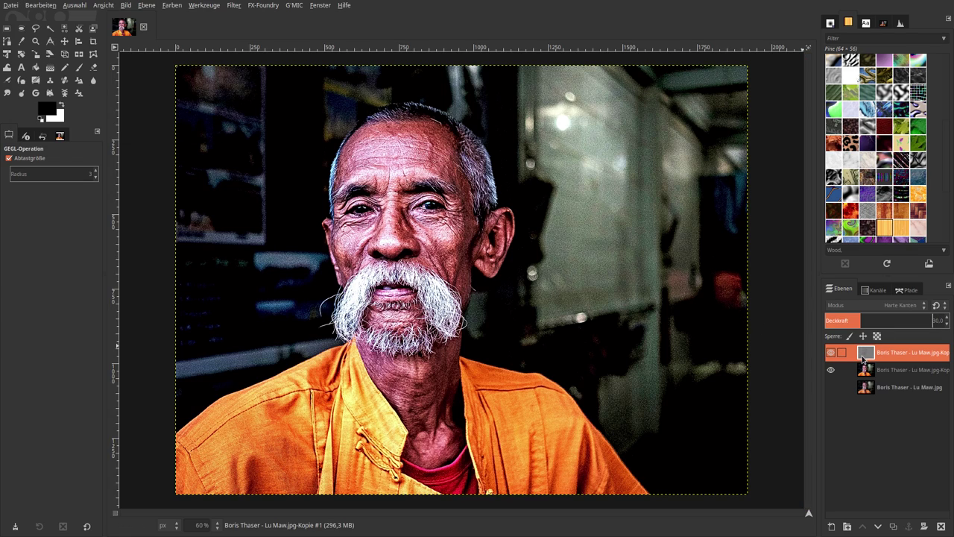
pyautogui.click(40, 5)
pyautogui.click(44, 16)
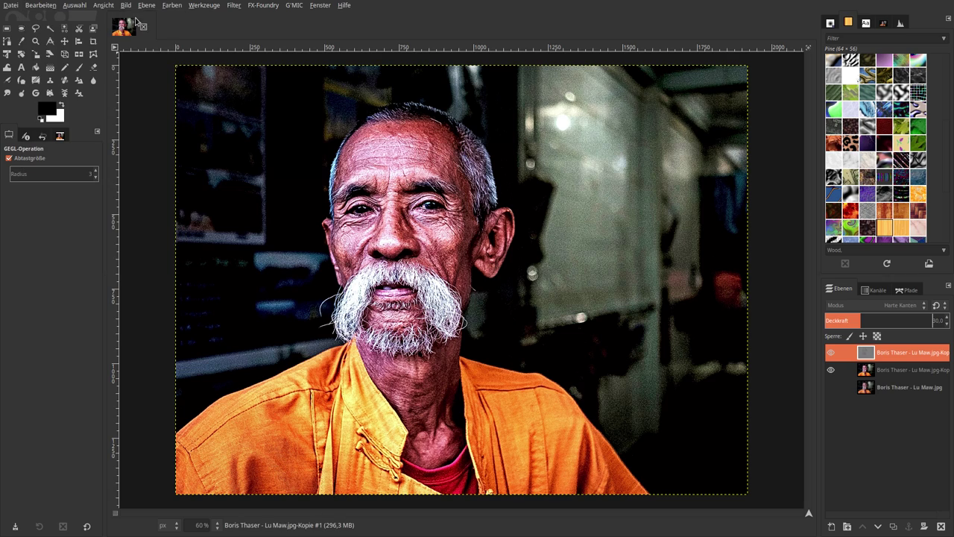
# Reapply Hochpass (Std. Dev. 4, Contrast 1) with Gamma hack enabled.
pyautogui.click(233, 5)
pyautogui.click(246, 27)
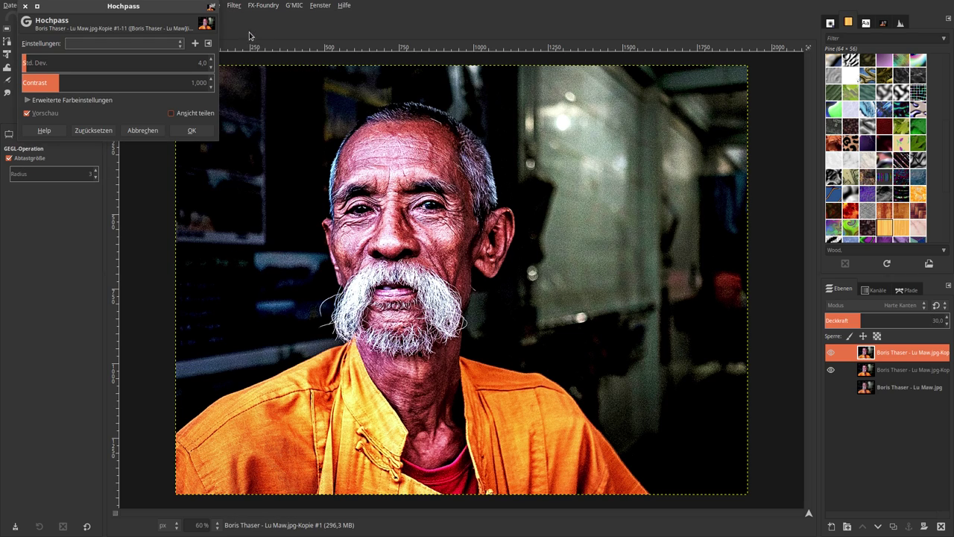
pyautogui.click(27, 100)
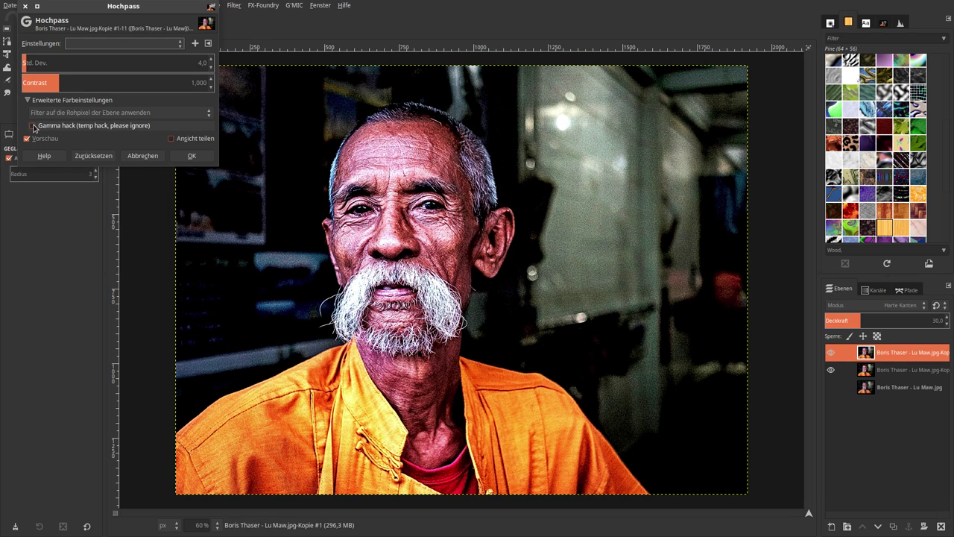
pyautogui.click(32, 126)
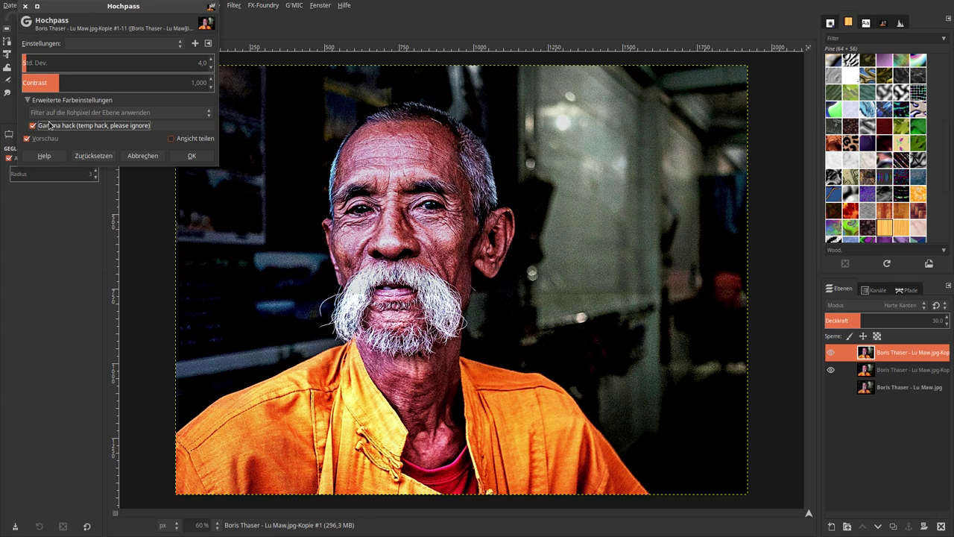
pyautogui.click(191, 157)
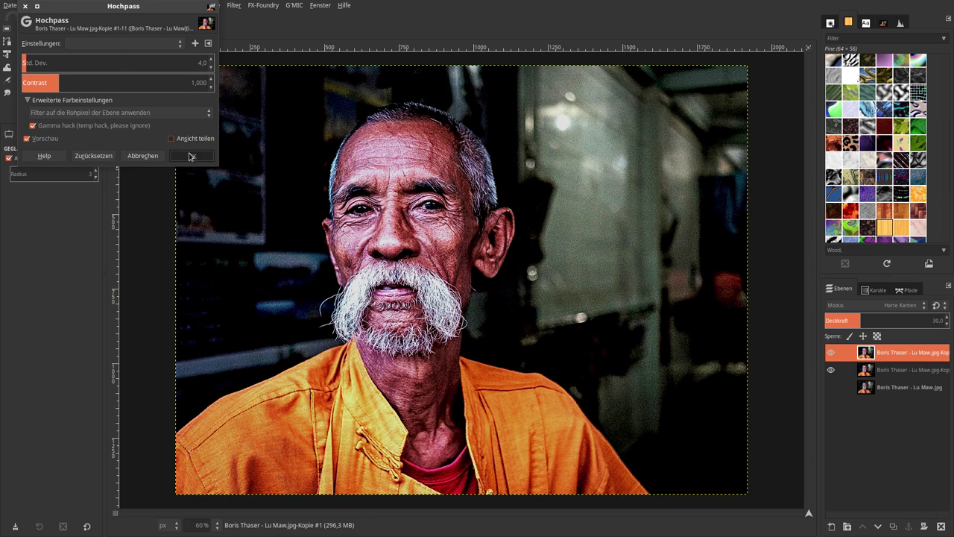
# Merge the high-pass layer down, duplicate it, and set the copy to Farbe (LCH) at 50%.
pyautogui.rightClick(877, 359)
pyautogui.click(816, 168)
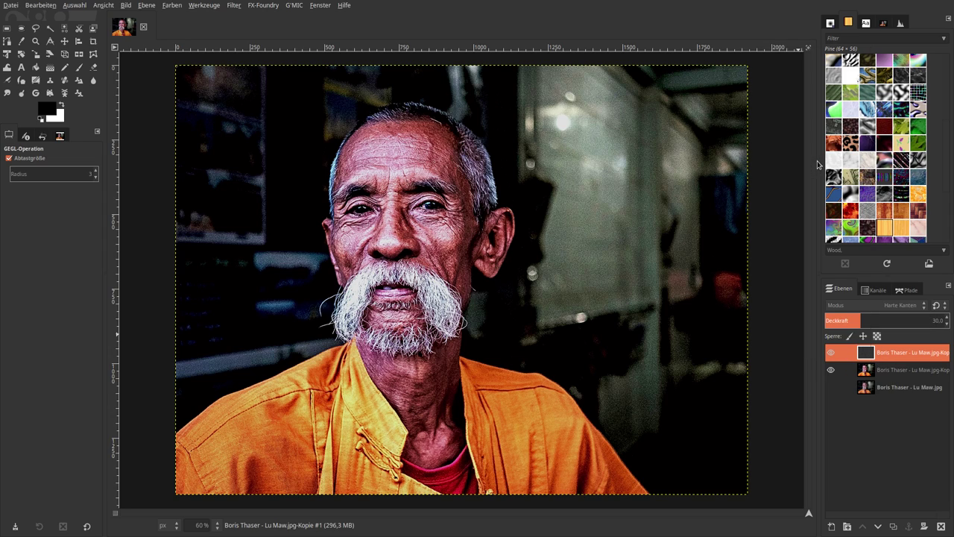
pyautogui.click(893, 527)
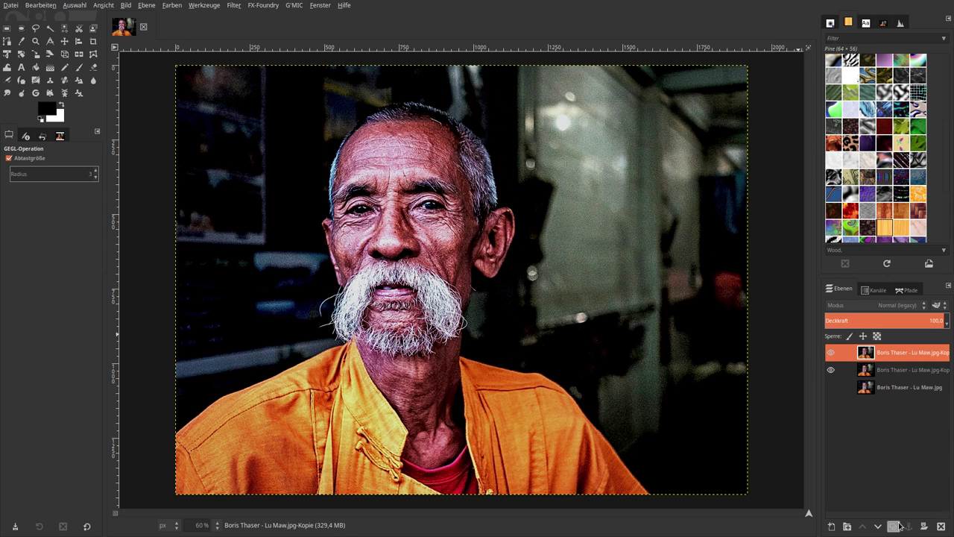
pyautogui.click(942, 297)
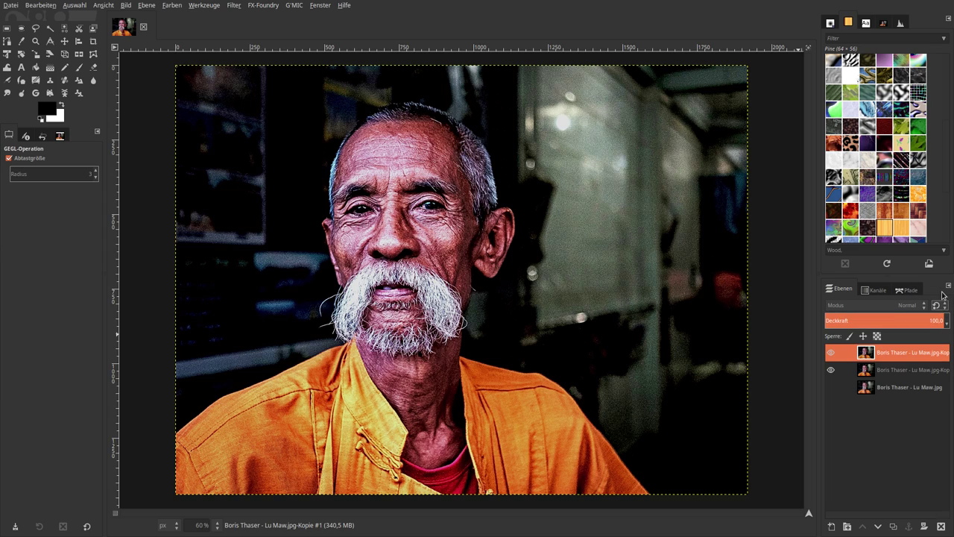
pyautogui.click(892, 306)
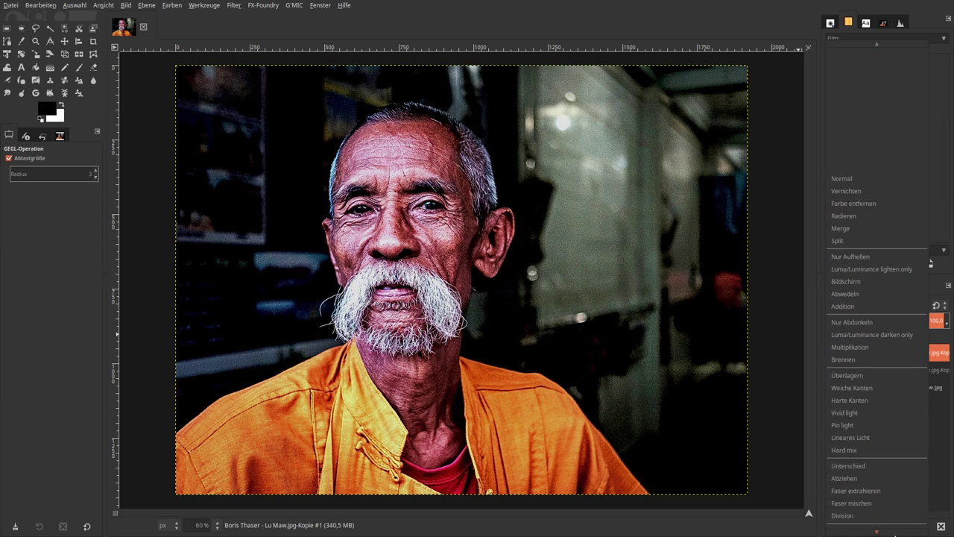
pyautogui.click(871, 476)
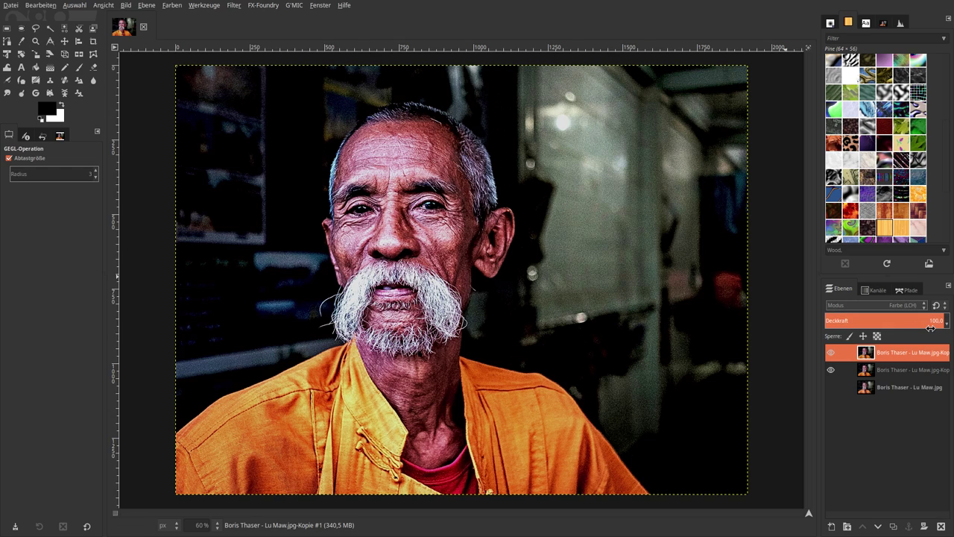
pyautogui.click(887, 320)
pyautogui.write('50')
pyautogui.press('Return')
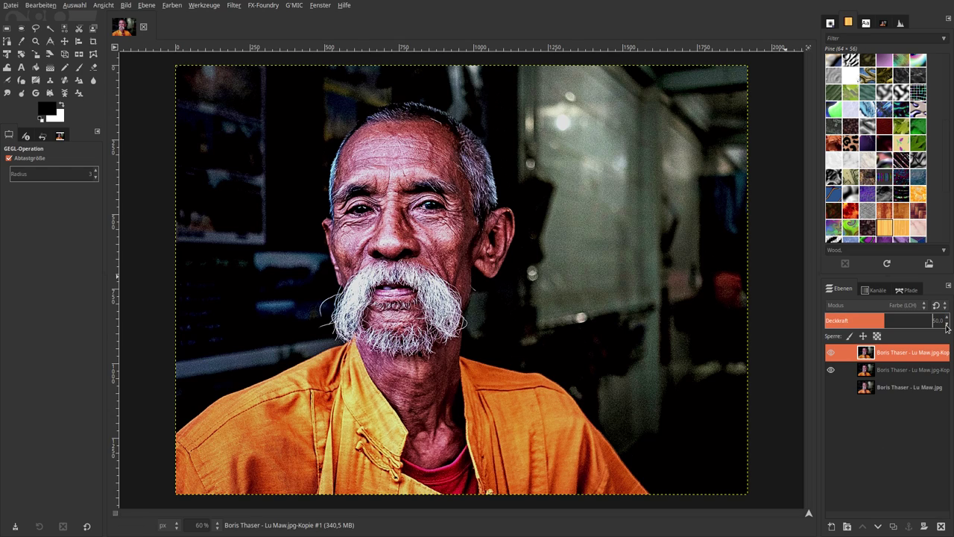
# Run Hochpass on the Farbe copy with Std. Dev. 6 and Gamma hack toggled.
pyautogui.click(233, 7)
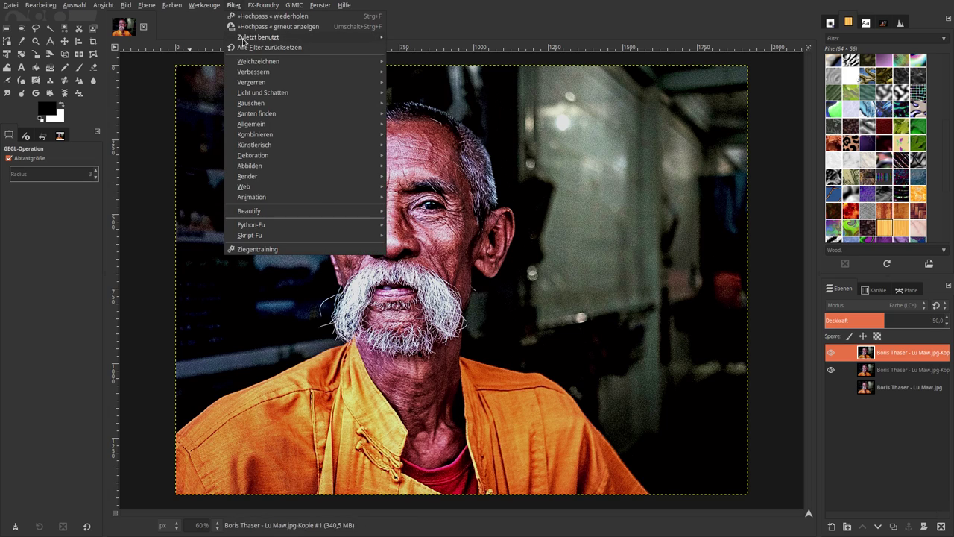
pyautogui.click(244, 30)
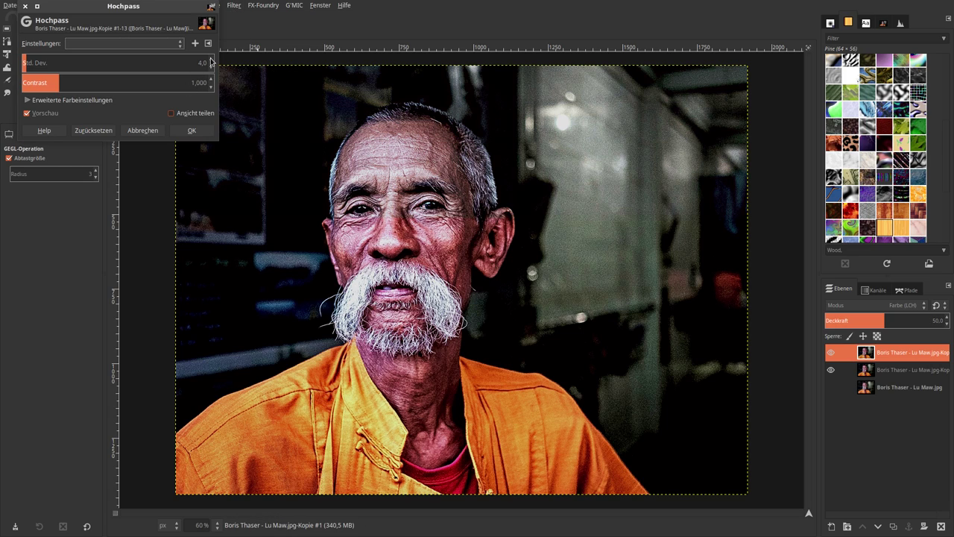
pyautogui.click(210, 59)
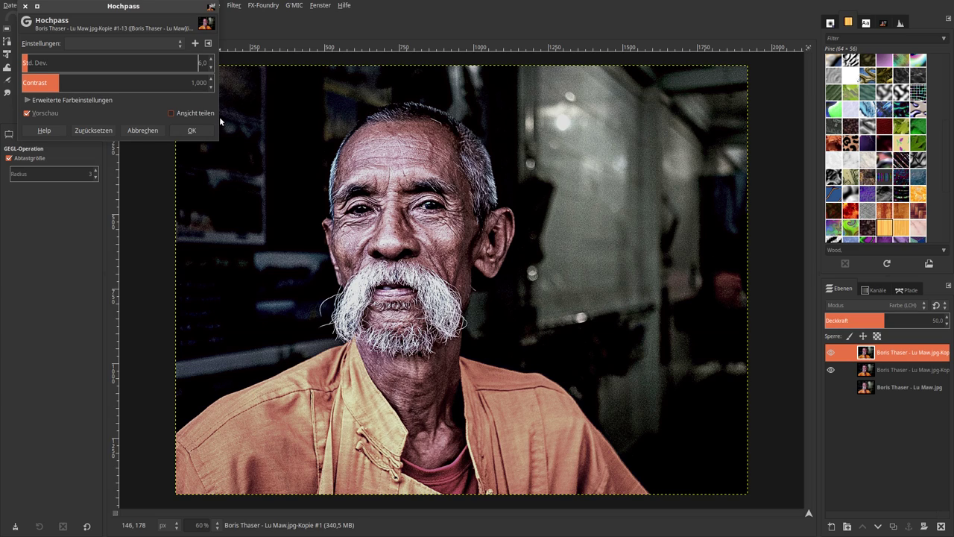
pyautogui.click(27, 100)
pyautogui.click(33, 127)
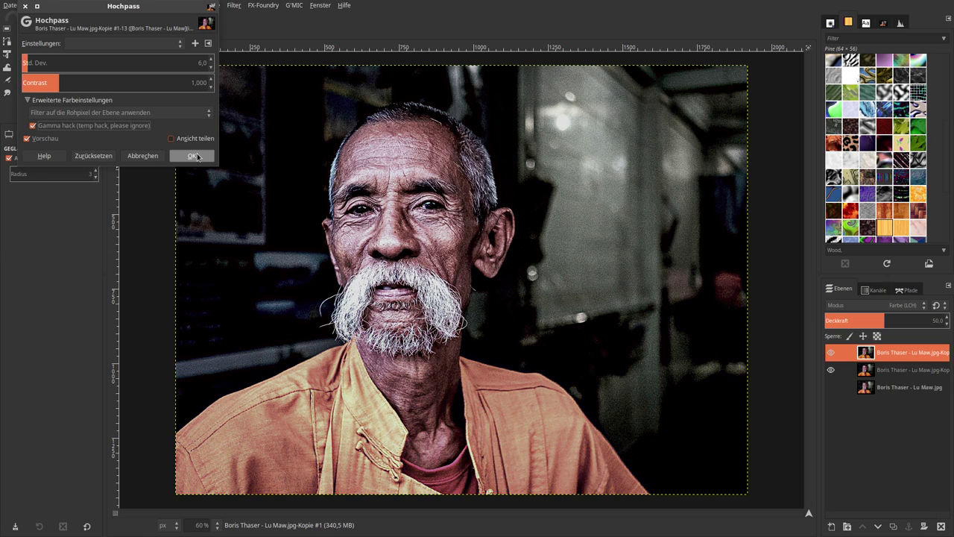
pyautogui.click(193, 156)
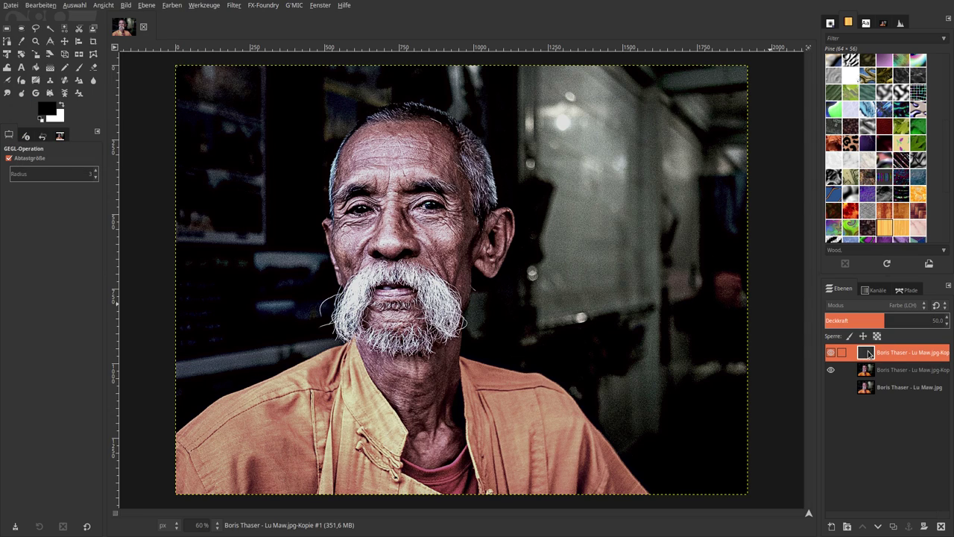
# Merge the Farbe layer down and duplicate the merged portrait.
pyautogui.rightClick(868, 353)
pyautogui.click(795, 159)
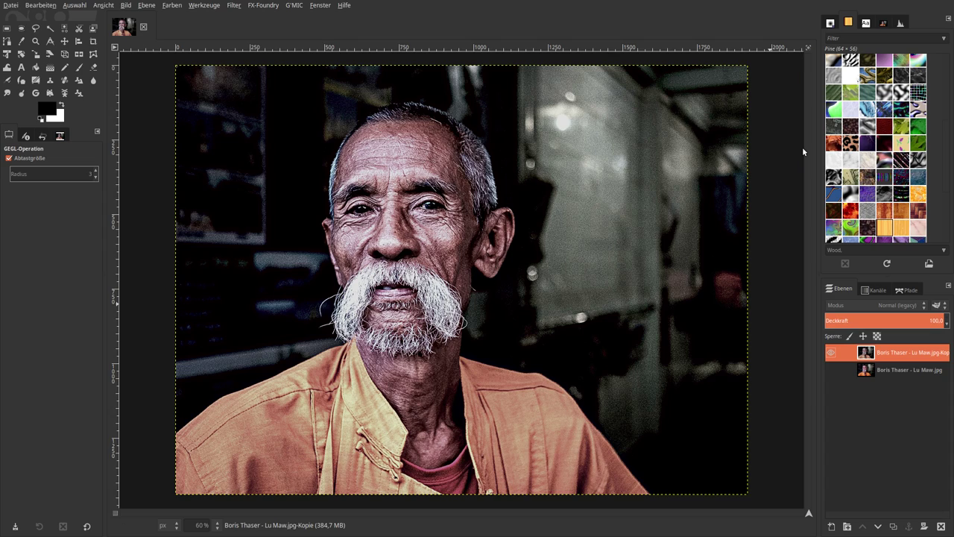
pyautogui.click(893, 526)
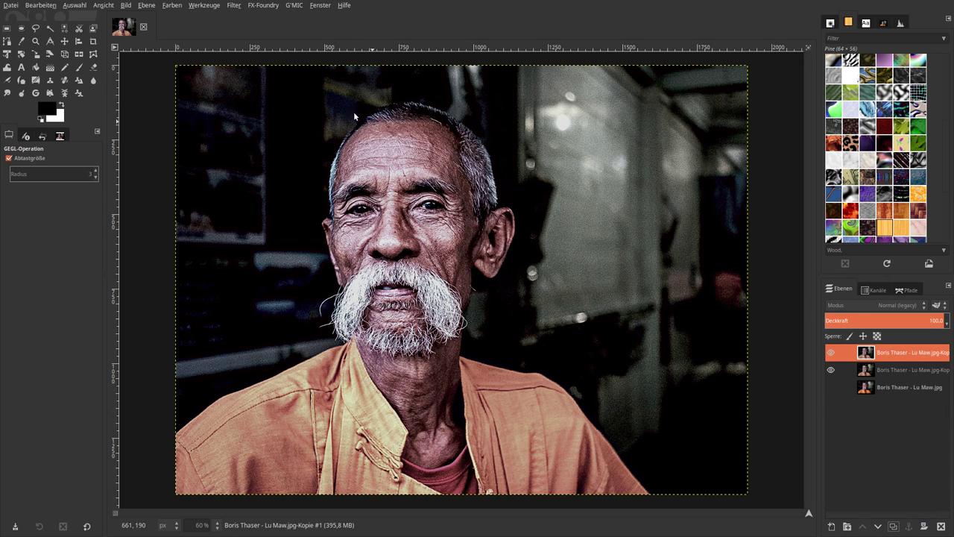
# Apply G'MIC Local contrast enhancement (spatial radius 80, amount 0.50) to the top copy.
pyautogui.click(294, 5)
pyautogui.click(304, 18)
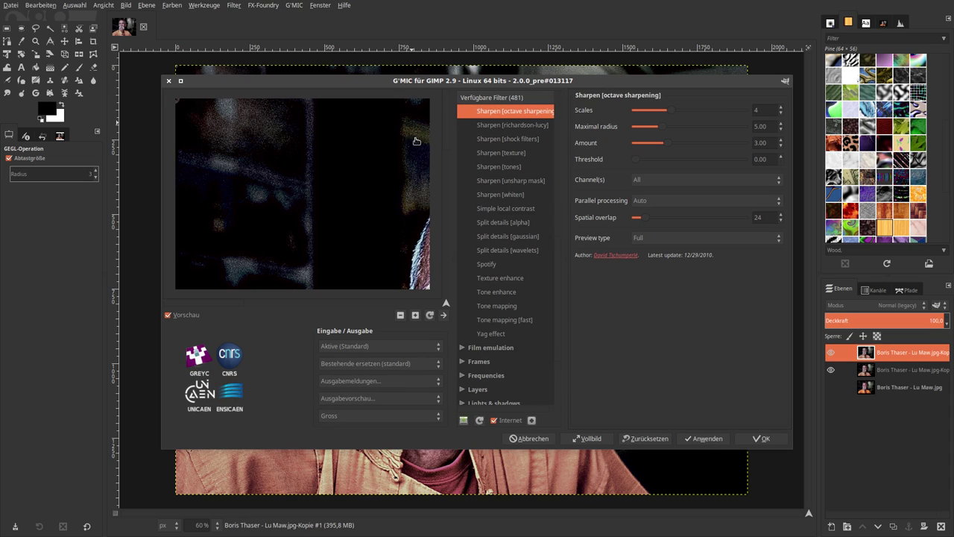
pyautogui.scroll(5, 521, 234)
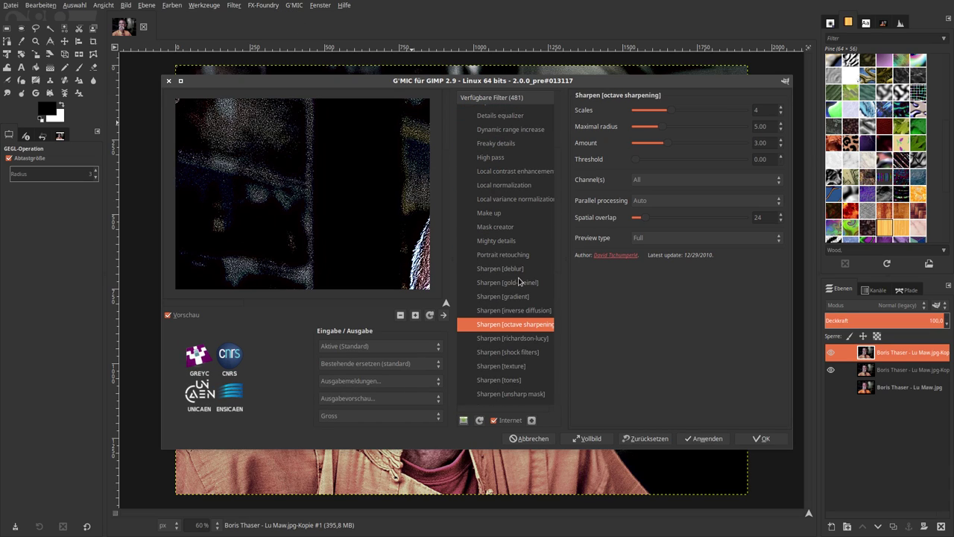
pyautogui.scroll(2, 520, 281)
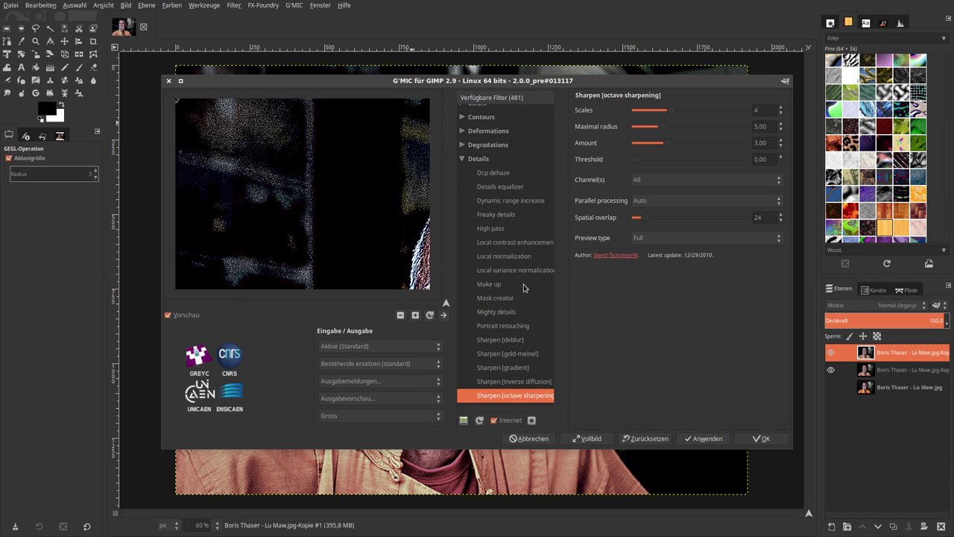
pyautogui.click(512, 243)
pyautogui.click(400, 316)
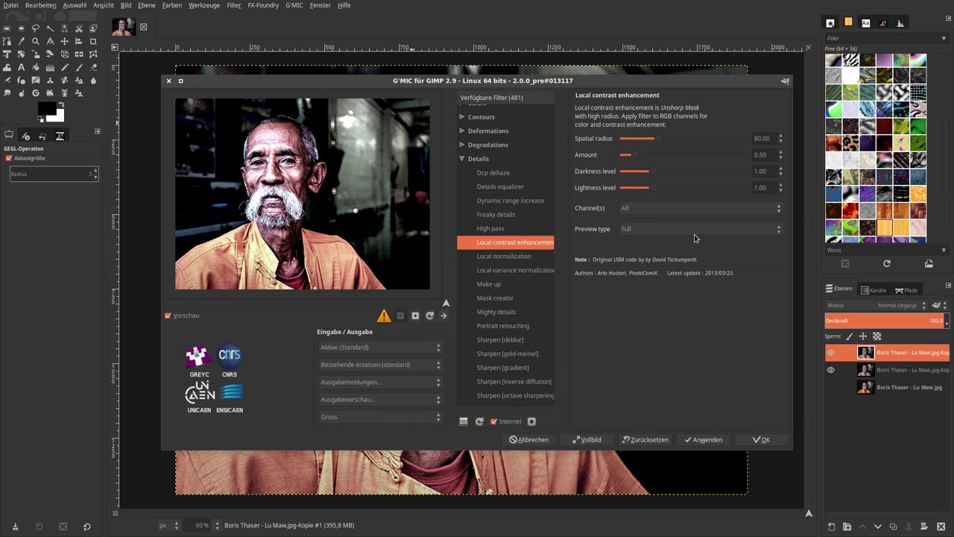
pyautogui.click(764, 438)
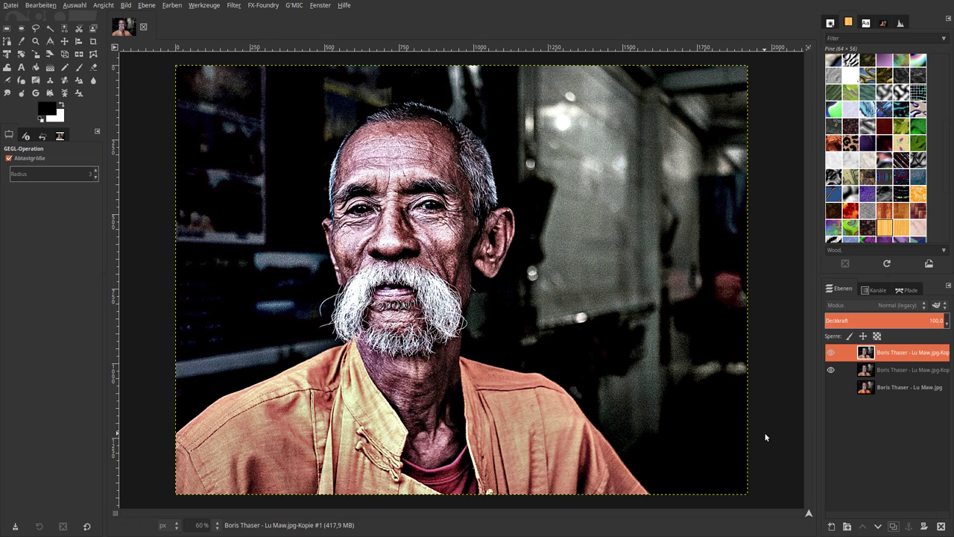
pyautogui.click(172, 6)
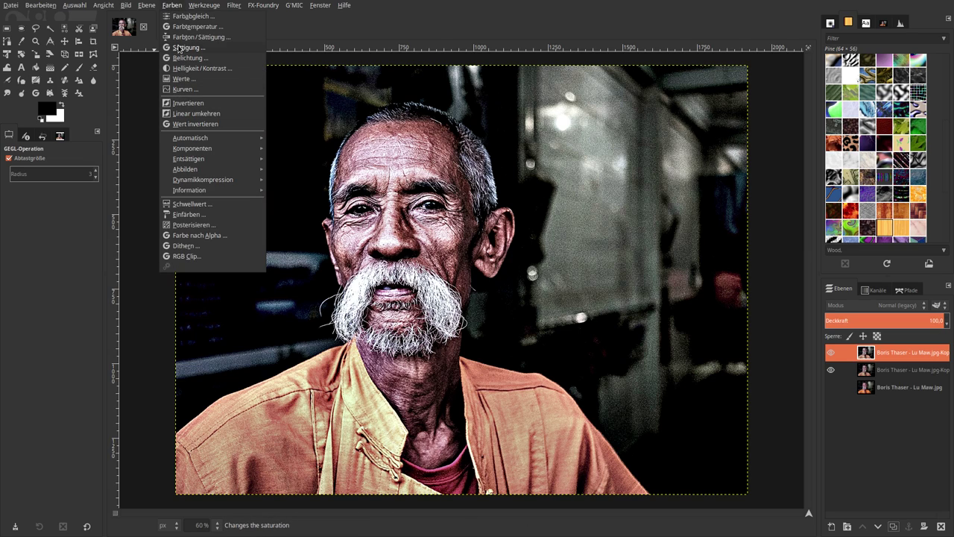
# Raise the top layer's Kontrast to 127 in Helligkeit/Kontrast.
pyautogui.click(183, 69)
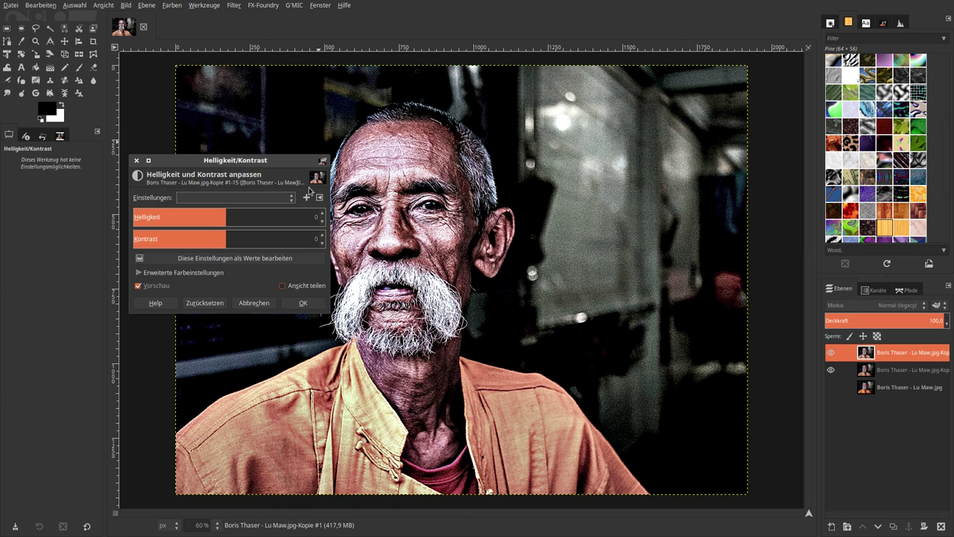
pyautogui.click(310, 245)
pyautogui.write('127')
pyautogui.press('Return')
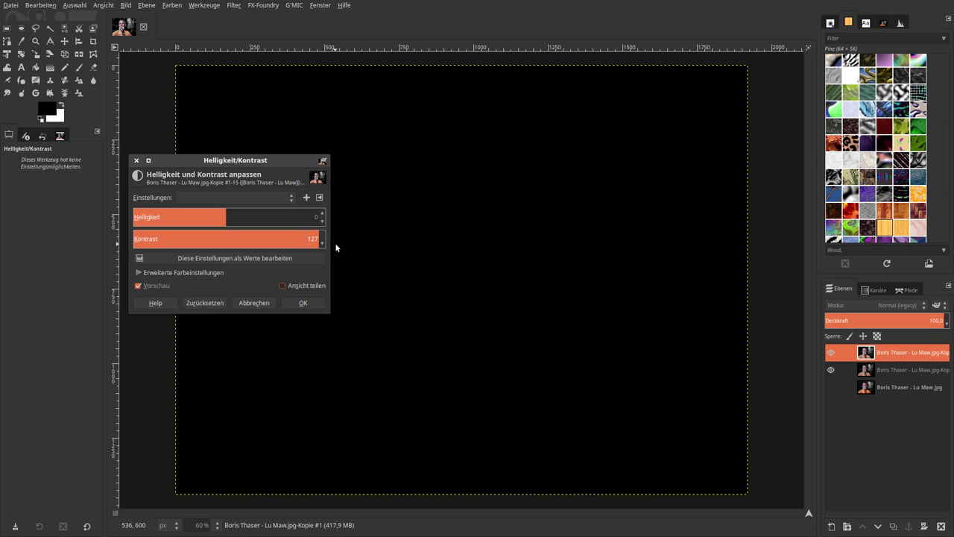
pyautogui.click(322, 304)
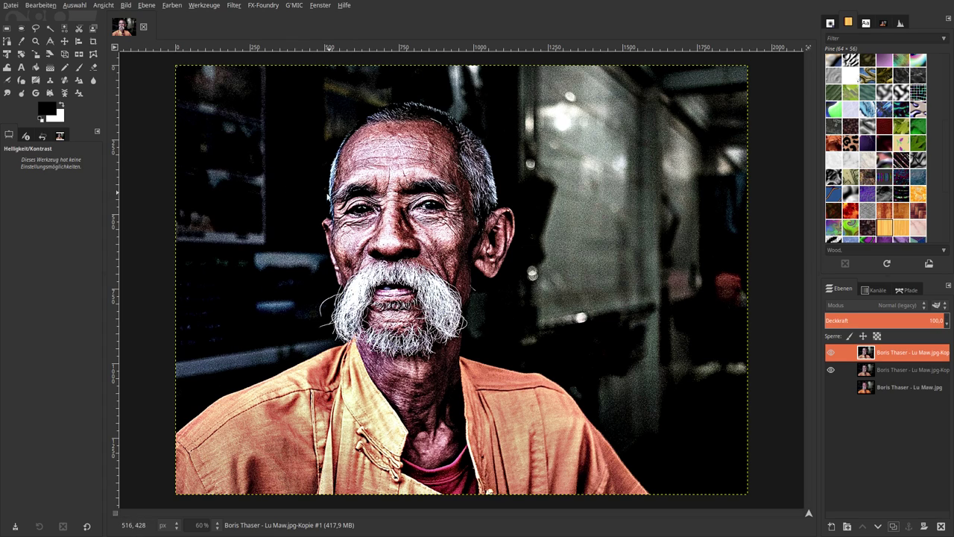
# Toggle the top layer to compare, then cancel adding a layer mask.
pyautogui.click(831, 352)
pyautogui.click(830, 352)
pyautogui.rightClick(898, 358)
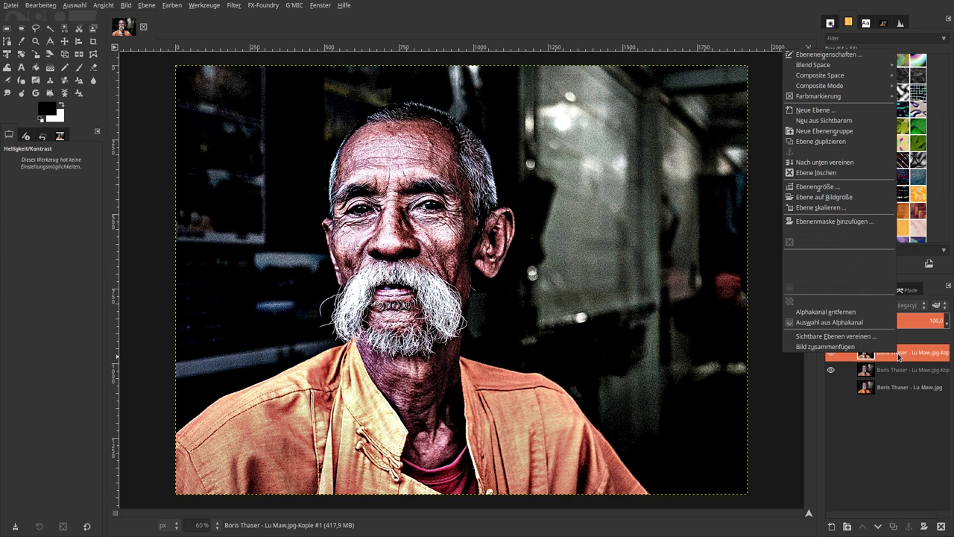
pyautogui.click(855, 222)
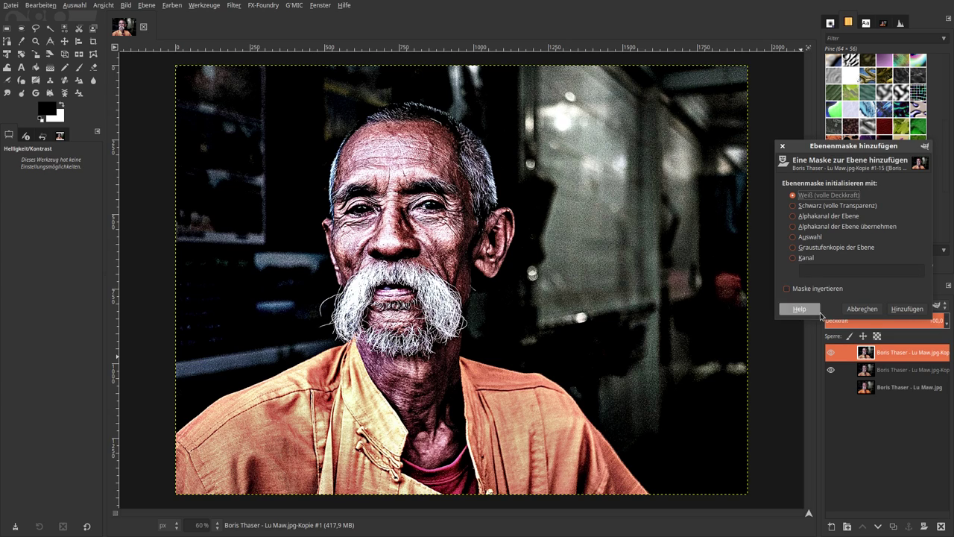
pyautogui.click(862, 309)
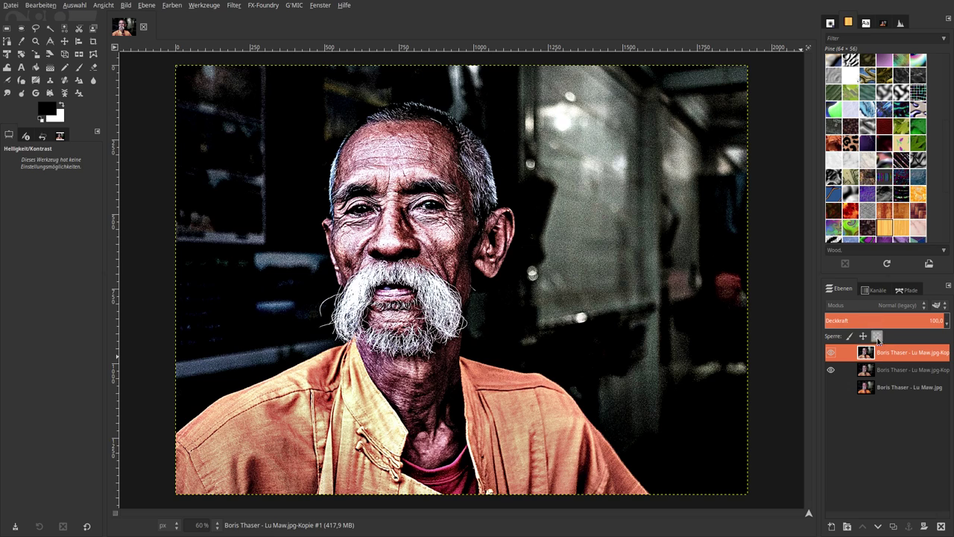
# Reset all filters to their default settings.
pyautogui.click(232, 6)
pyautogui.click(250, 52)
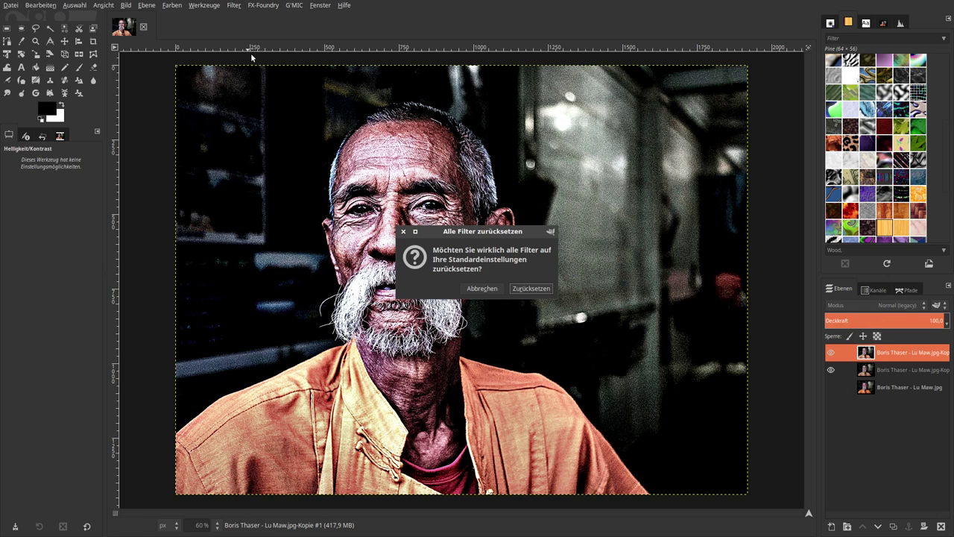
pyautogui.click(531, 288)
pyautogui.click(232, 6)
pyautogui.moveTo(253, 72)
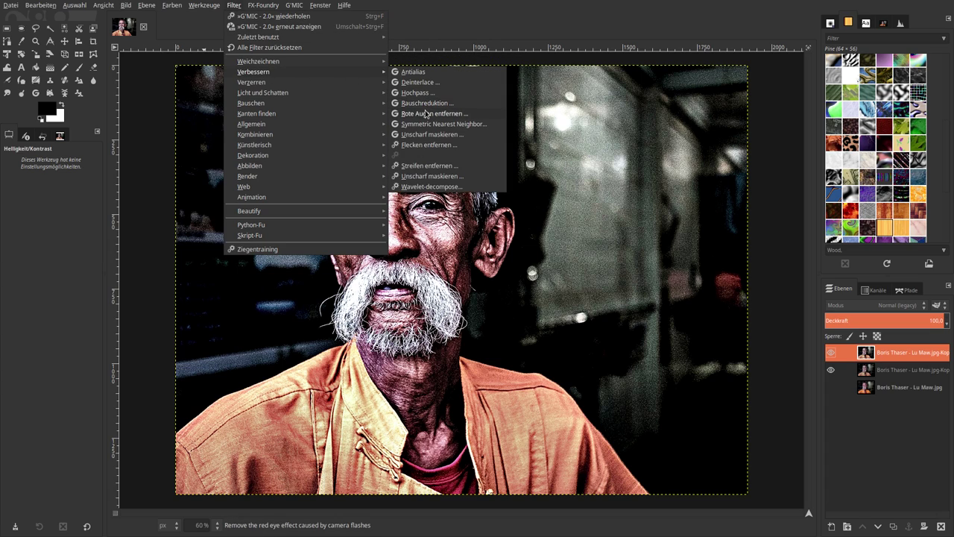
# Apply Symmetric Nearest Neighbor and Noise Reduction at strength 2 to the top layer, then begin adding a layer mask.
pyautogui.click(440, 124)
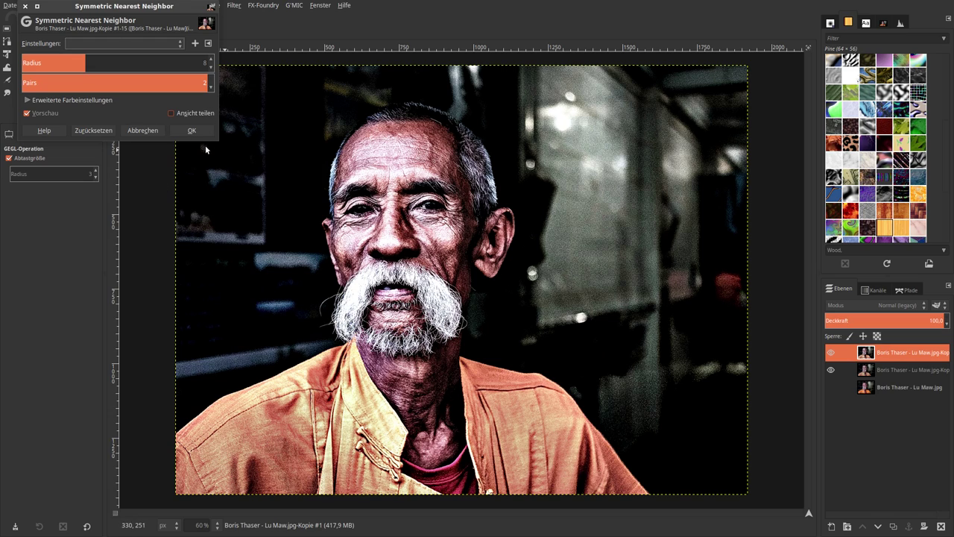
pyautogui.click(190, 130)
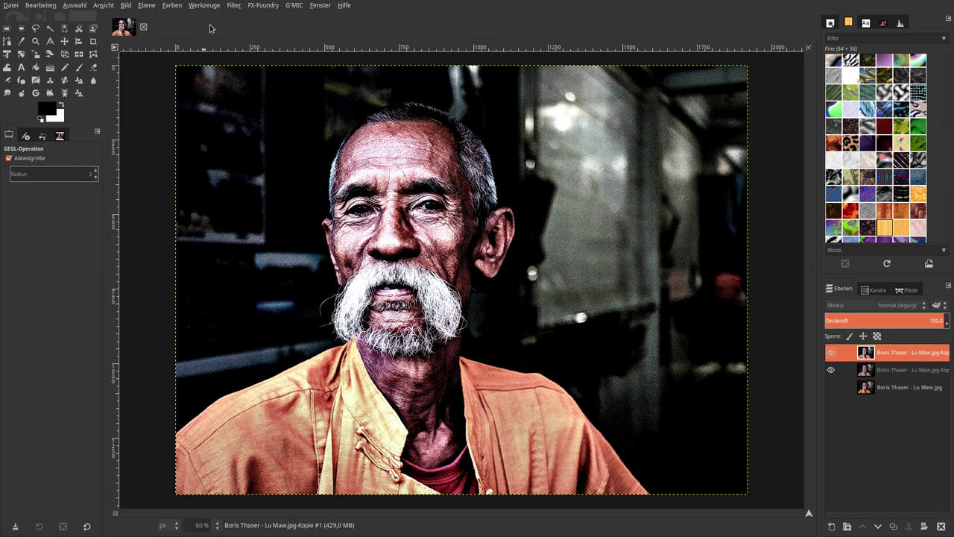
pyautogui.click(230, 8)
pyautogui.moveTo(253, 72)
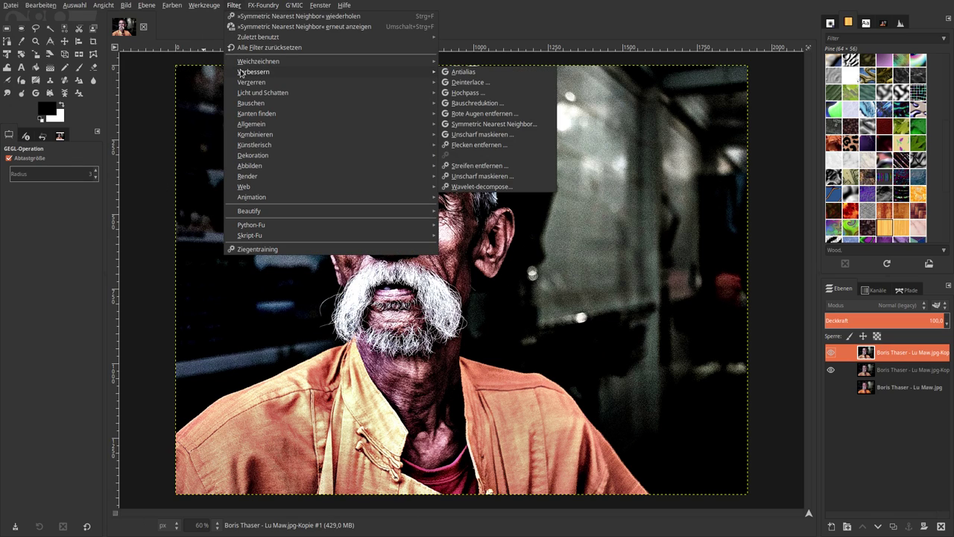
pyautogui.click(485, 103)
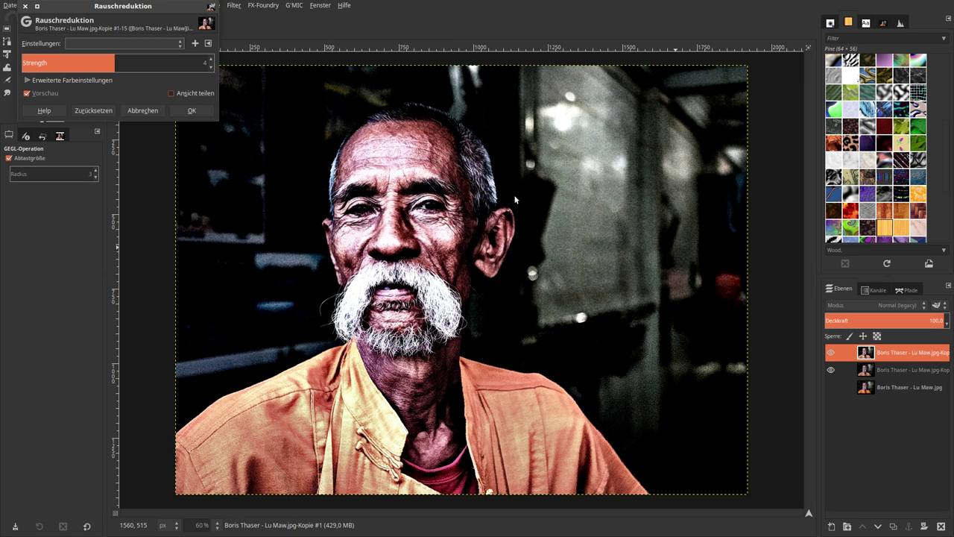
pyautogui.click(209, 67)
pyautogui.click(209, 67)
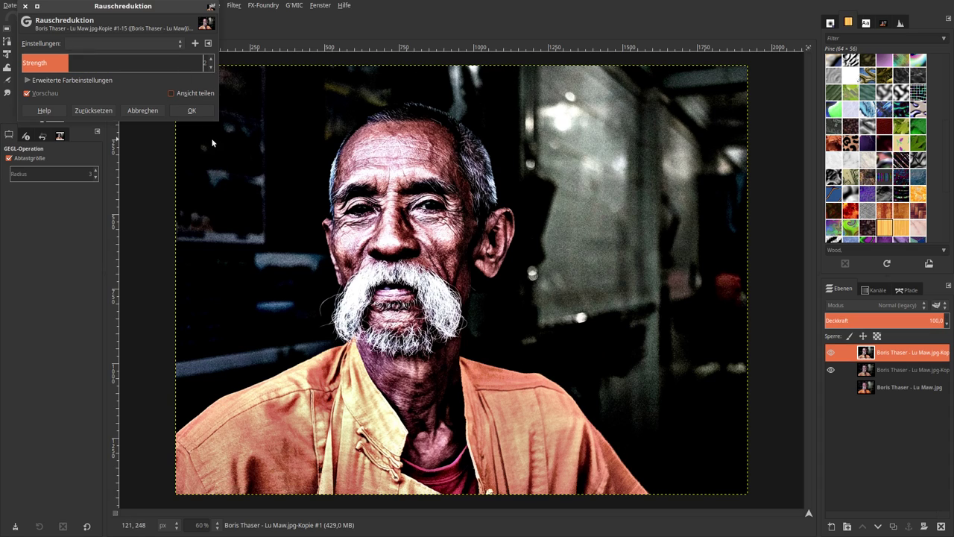
pyautogui.click(191, 110)
pyautogui.rightClick(920, 356)
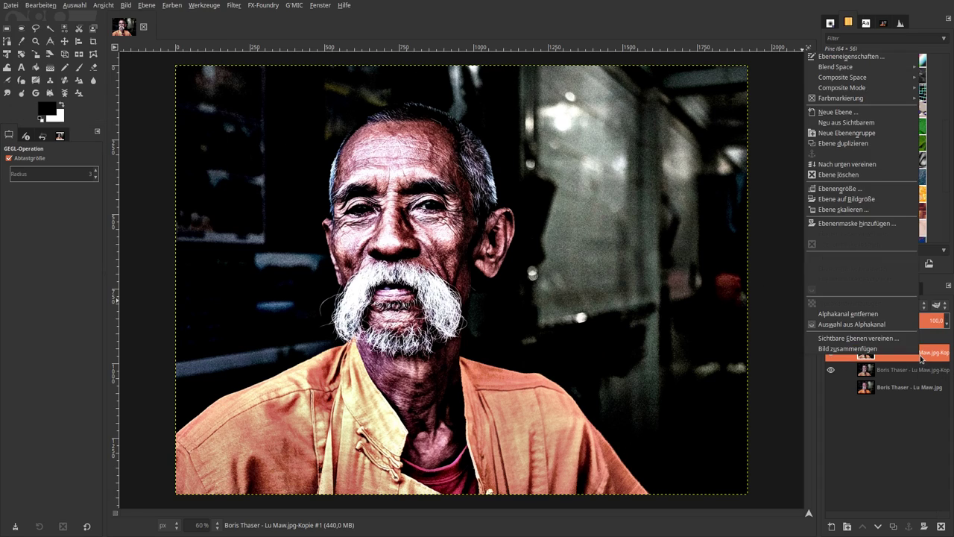
pyautogui.click(865, 224)
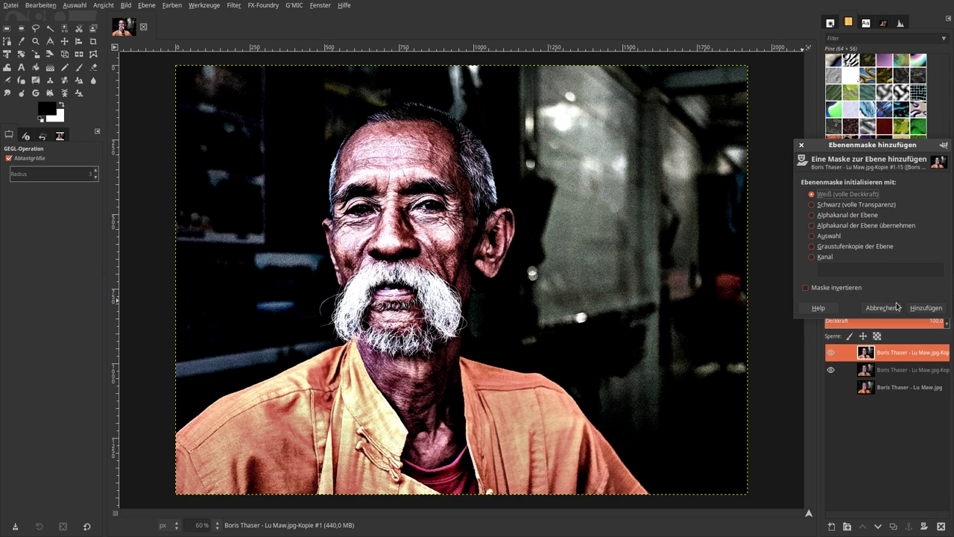
# Add a white mask, paint it over the forehead and eyes with a size-192 brush, then apply the mask.
pyautogui.click(924, 308)
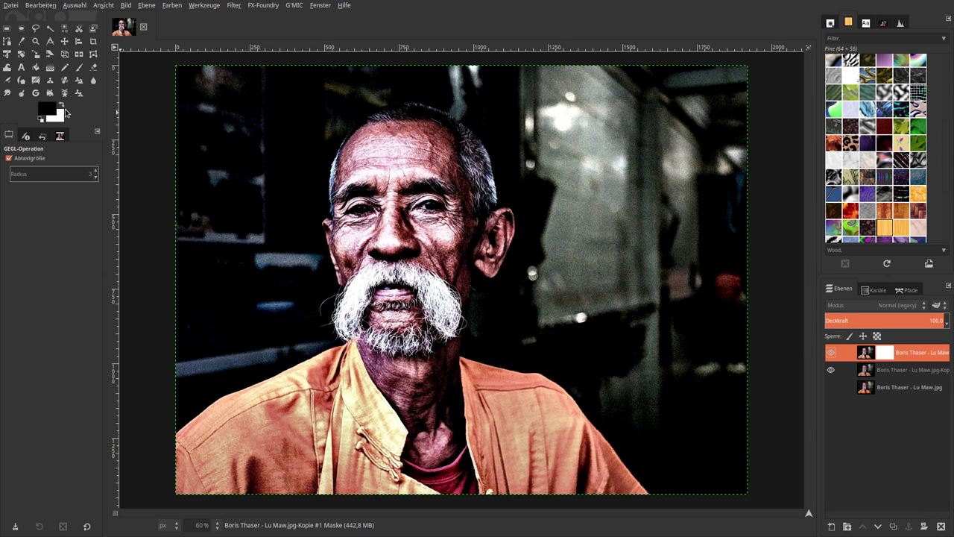
pyautogui.click(78, 69)
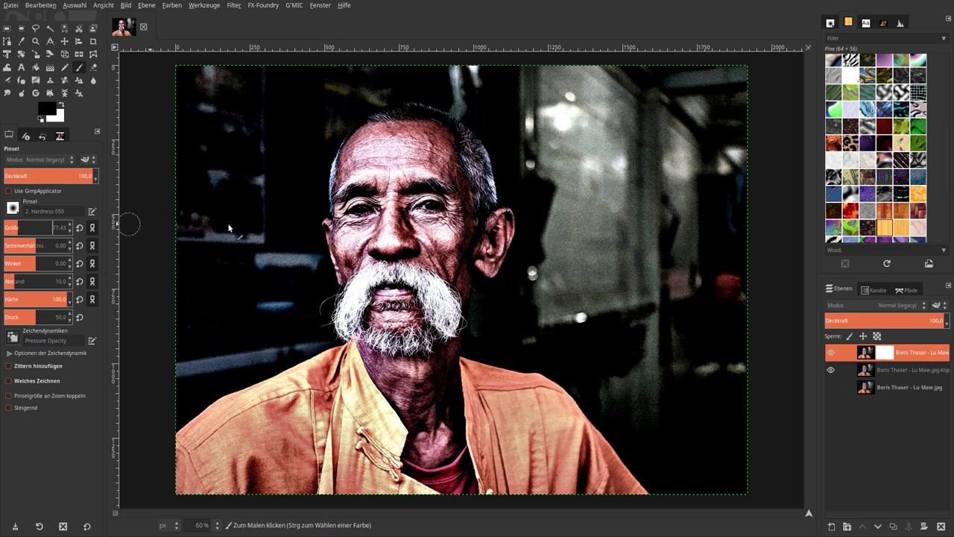
pyautogui.moveTo(23, 228); pyautogui.dragTo(44, 227)
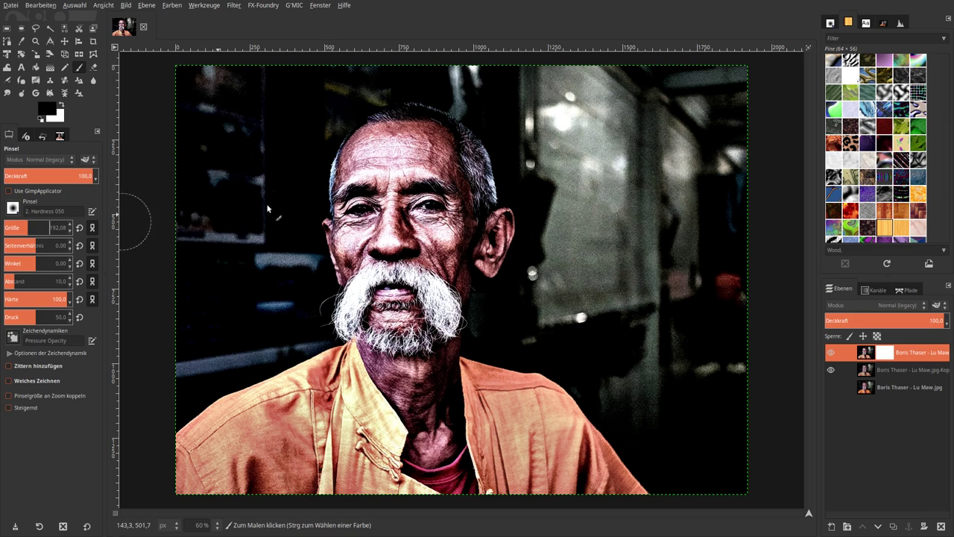
pyautogui.moveTo(373, 179)
pyautogui.mouseDown()
pyautogui.moveTo(401, 155)
pyautogui.moveTo(370, 238)
pyautogui.moveTo(349, 257)
pyautogui.moveTo(402, 306)
pyautogui.moveTo(440, 298)
pyautogui.moveTo(376, 343)
pyautogui.moveTo(436, 425)
pyautogui.moveTo(428, 374)
pyautogui.moveTo(440, 384)
pyautogui.mouseUp()
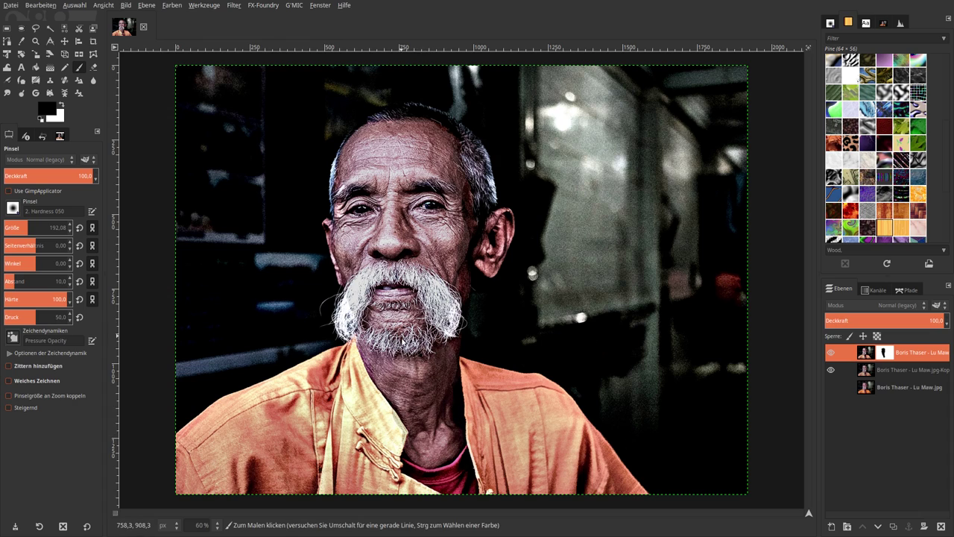
pyautogui.moveTo(448, 196)
pyautogui.mouseDown()
pyautogui.moveTo(403, 125)
pyautogui.moveTo(373, 149)
pyautogui.moveTo(356, 194)
pyautogui.moveTo(469, 150)
pyautogui.moveTo(477, 179)
pyautogui.moveTo(466, 231)
pyautogui.moveTo(493, 217)
pyautogui.moveTo(468, 252)
pyautogui.mouseUp()
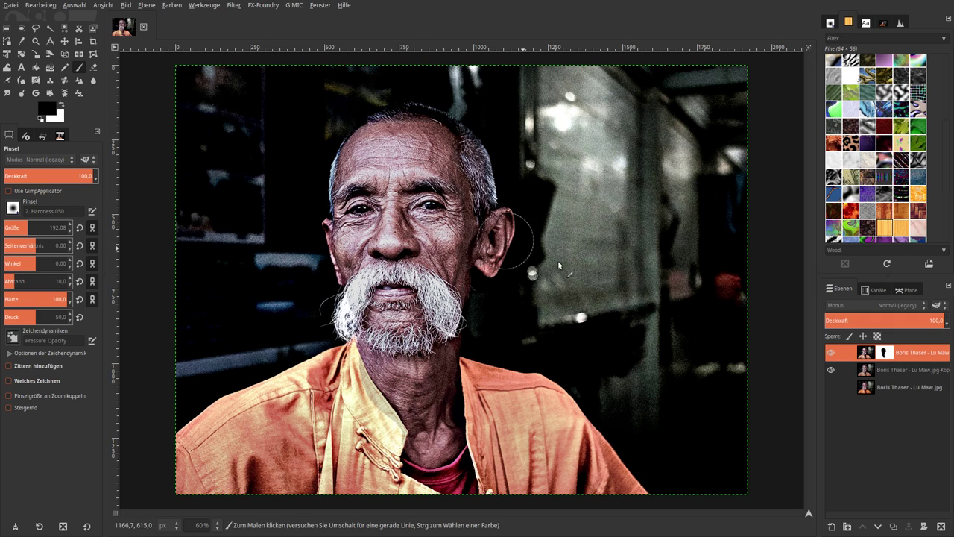
pyautogui.rightClick(868, 353)
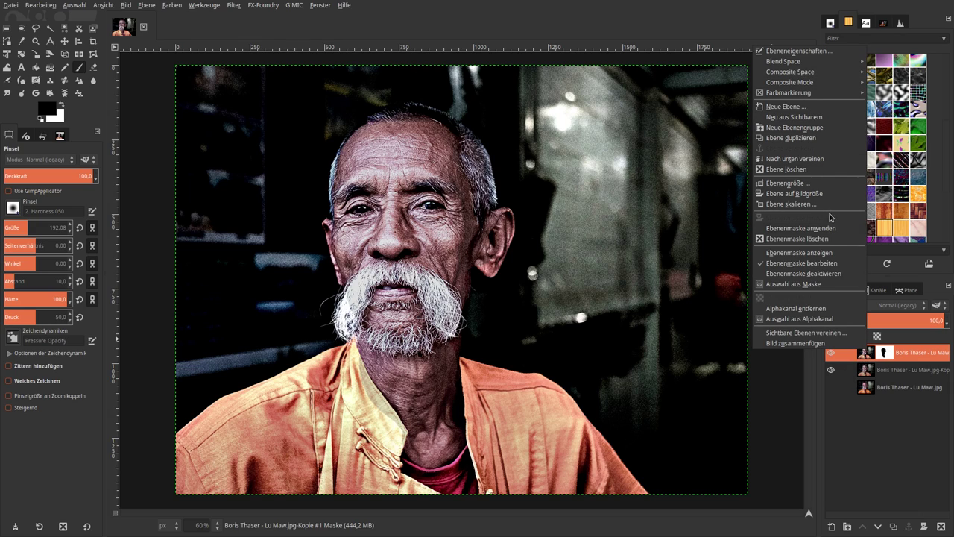
pyautogui.click(816, 170)
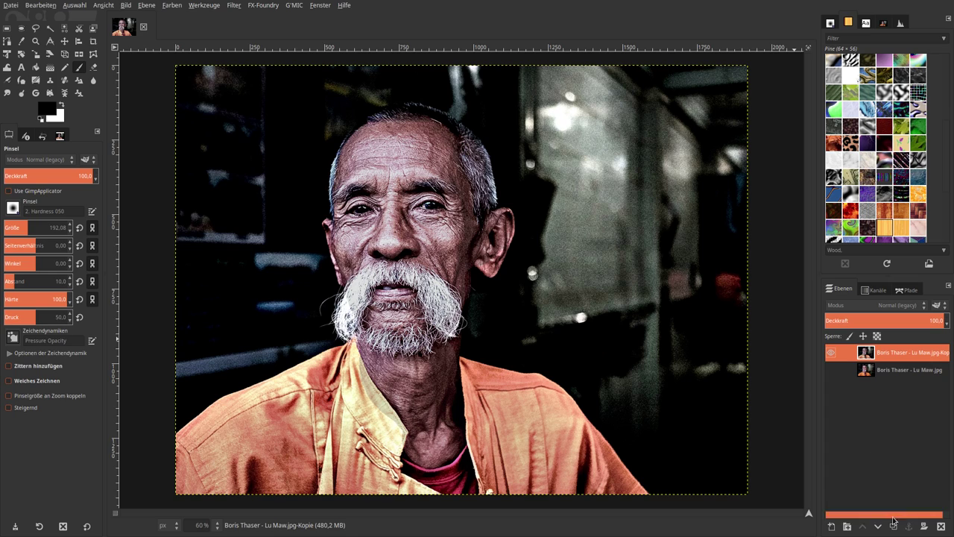
# Sharpen the top layer with Unsharp Mask (standard deviation 0.350, scale 4.000) and hide it to compare.
pyautogui.click(233, 5)
pyautogui.moveTo(254, 71)
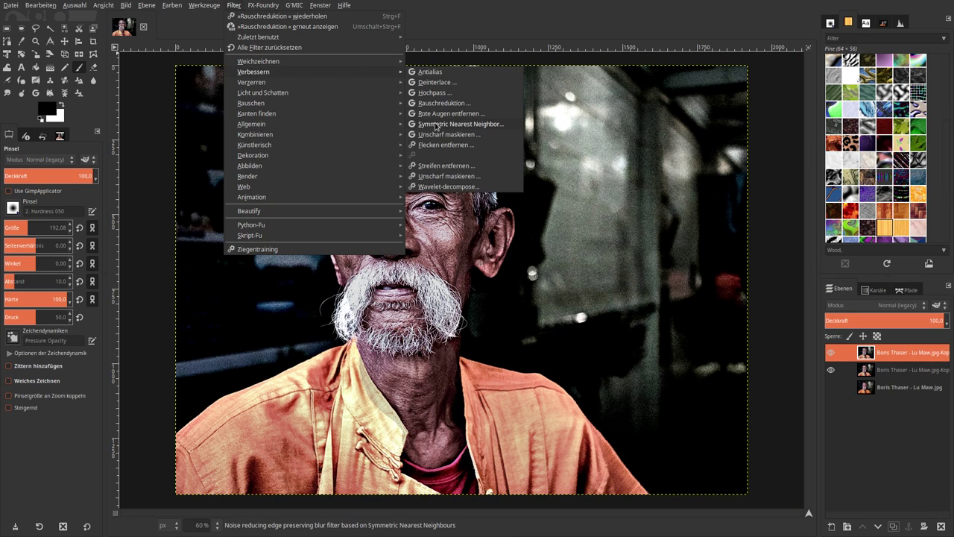
pyautogui.click(432, 135)
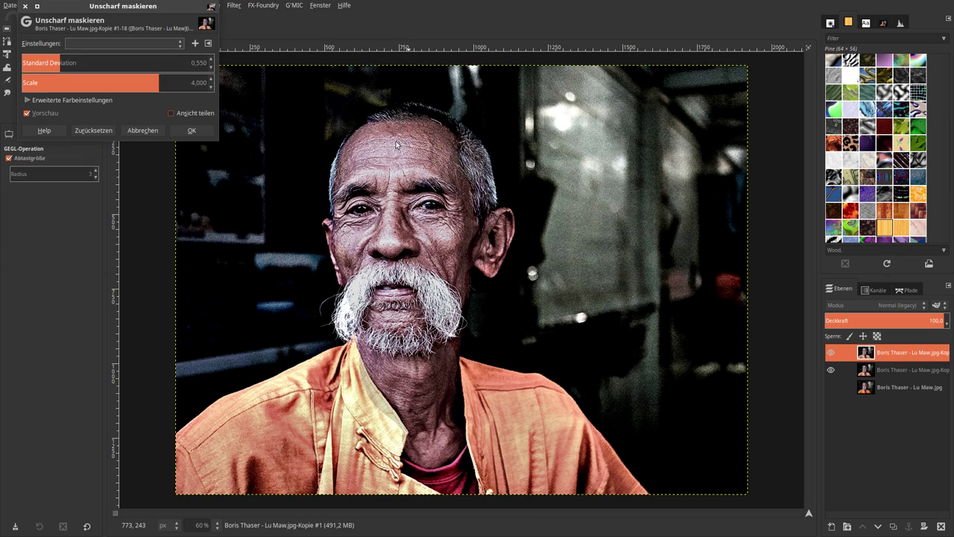
pyautogui.click(201, 63)
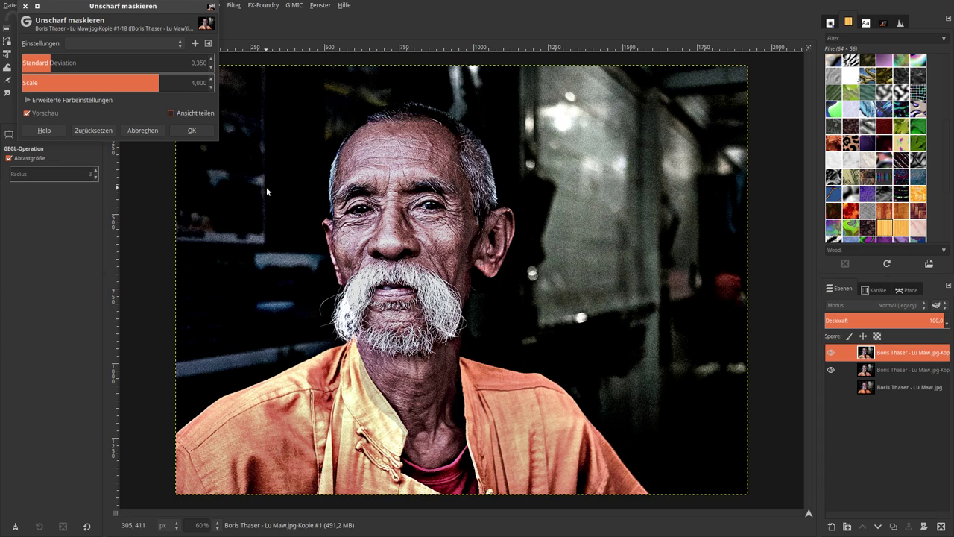
pyautogui.click(202, 134)
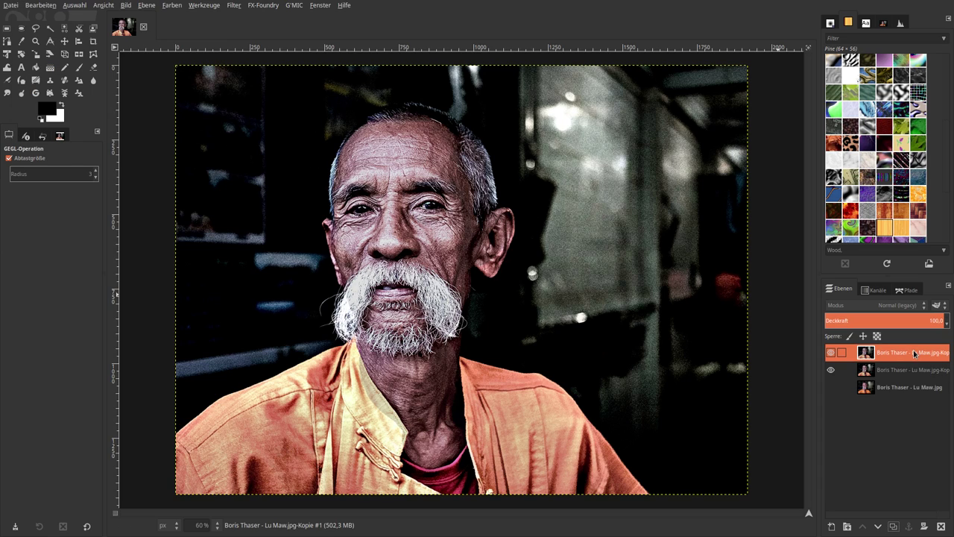
pyautogui.click(831, 352)
# Add a white mask to the top layer, paint the background, and set the brush to size 172, opacity 42.
pyautogui.rightClick(895, 357)
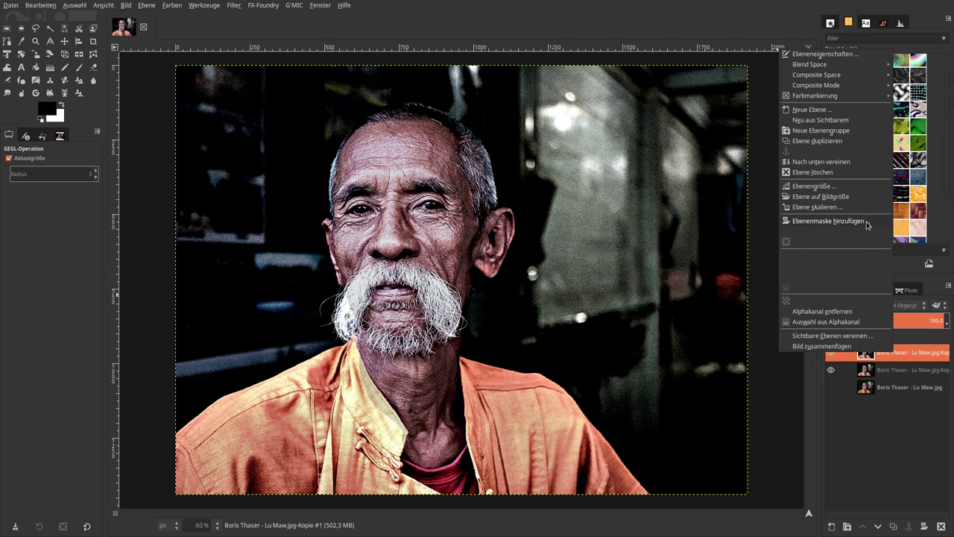
pyautogui.click(867, 222)
pyautogui.click(904, 307)
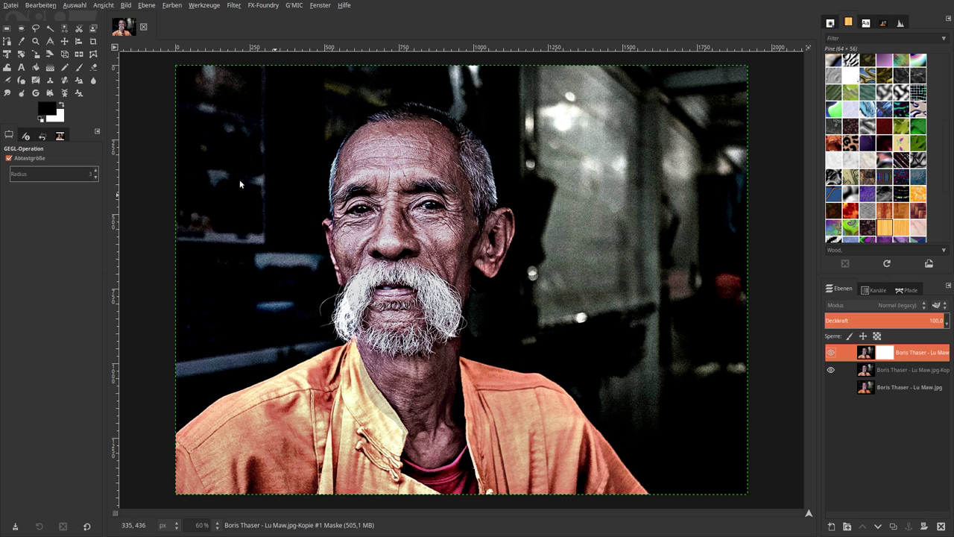
pyautogui.click(79, 67)
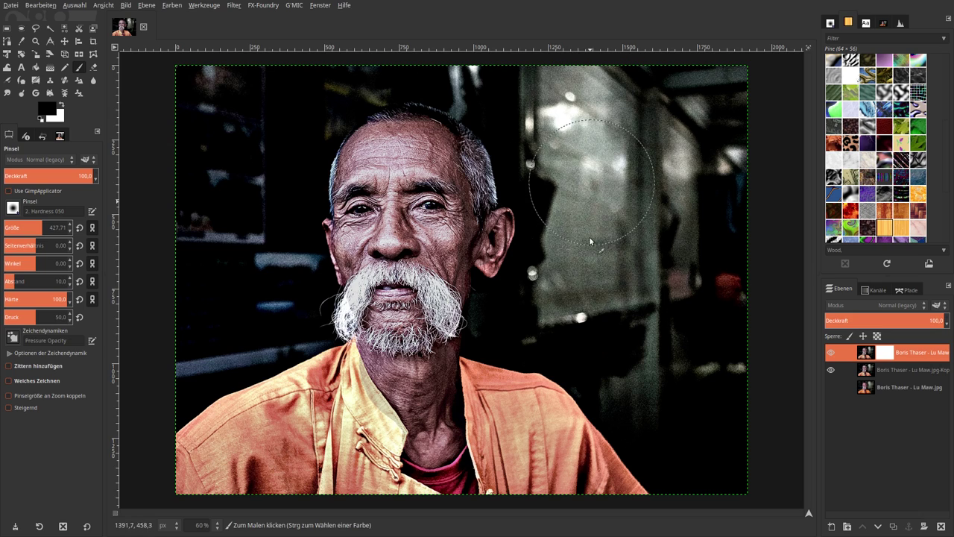
pyautogui.moveTo(537, 326); pyautogui.dragTo(626, 320)
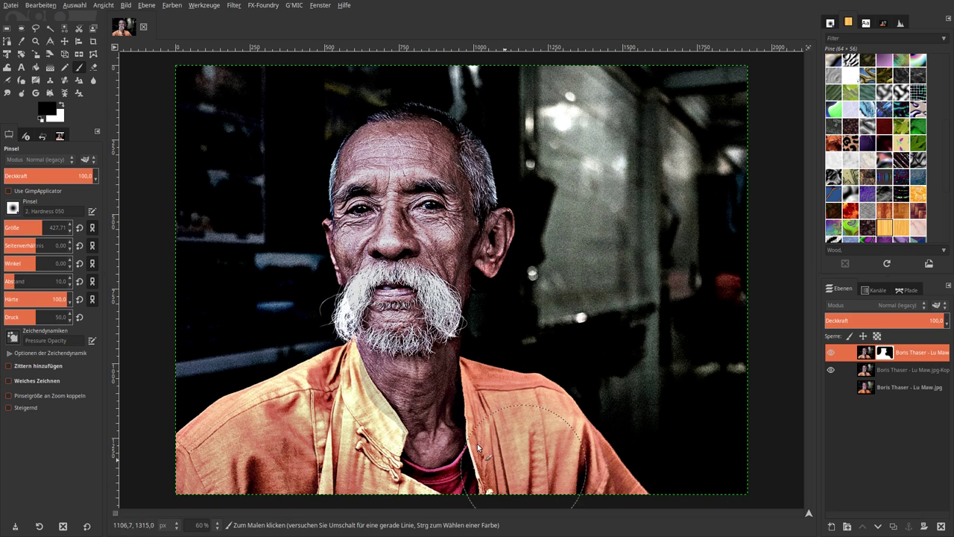
pyautogui.click(26, 227)
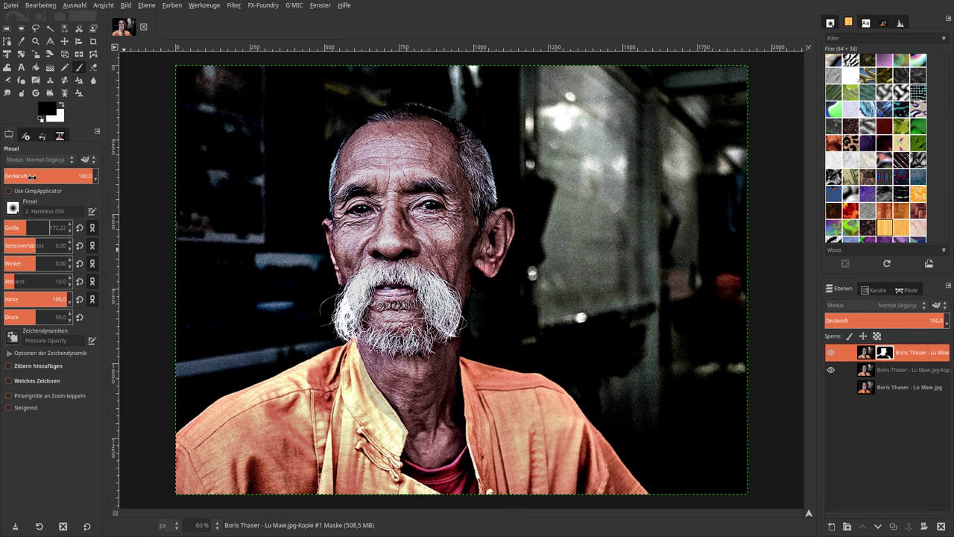
pyautogui.click(50, 175)
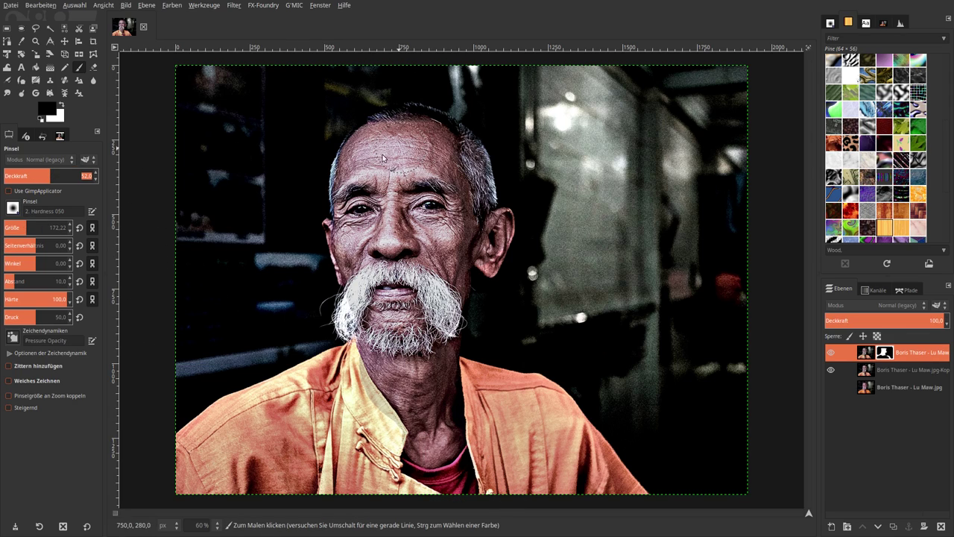
pyautogui.click(42, 175)
# Delete the masked top layer and duplicate the graded portrait layer.
pyautogui.rightClick(866, 357)
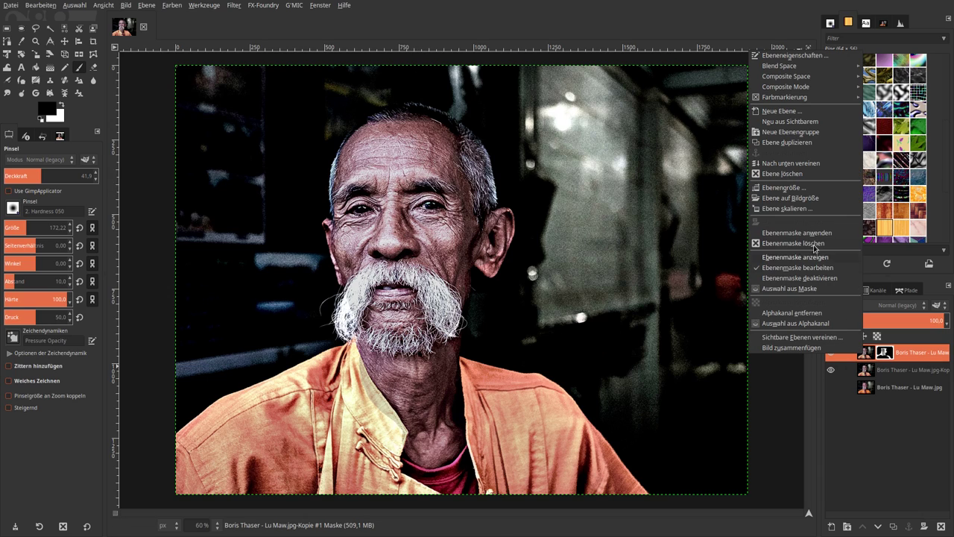
pyautogui.click(812, 172)
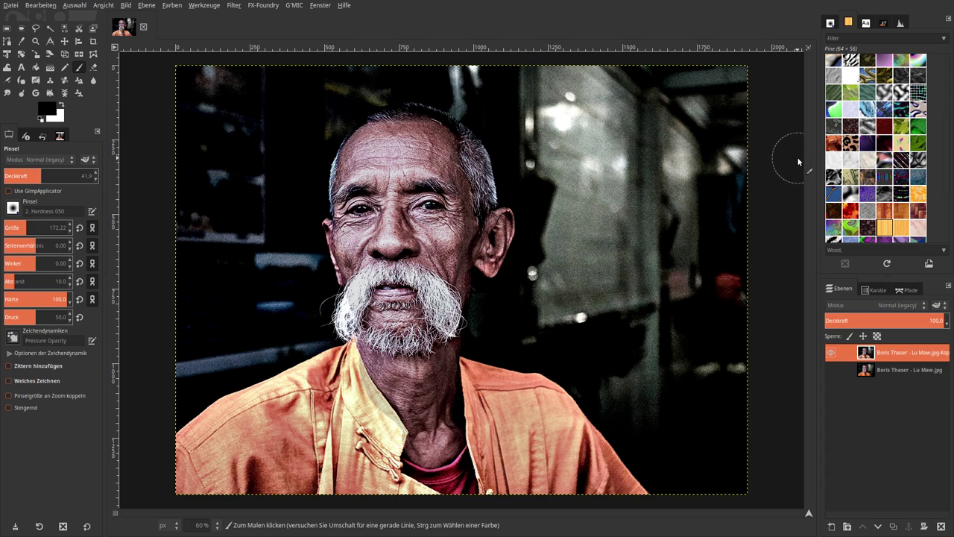
pyautogui.click(896, 527)
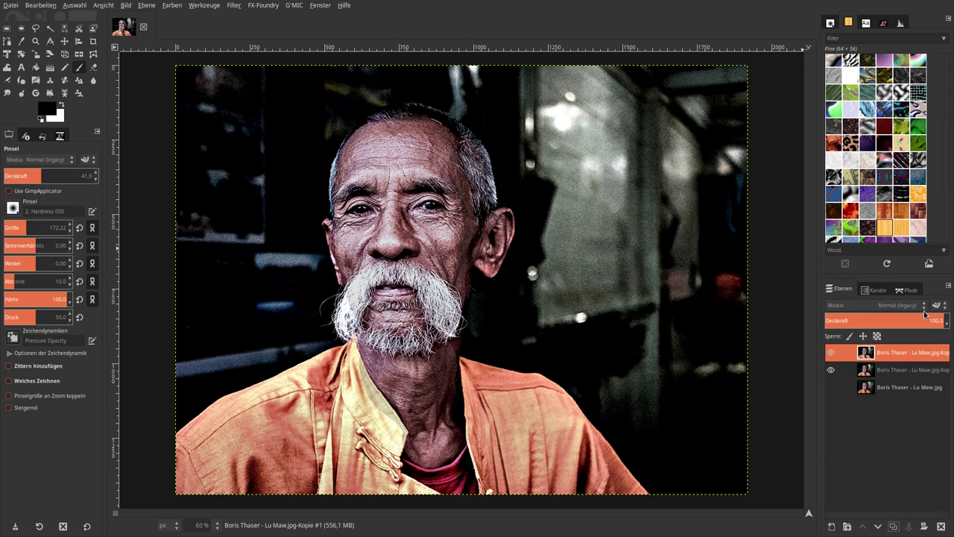
# Gaussian-blur the top copy at 40 px and add a white layer mask to it.
pyautogui.click(231, 6)
pyautogui.moveTo(245, 69)
pyautogui.click(436, 62)
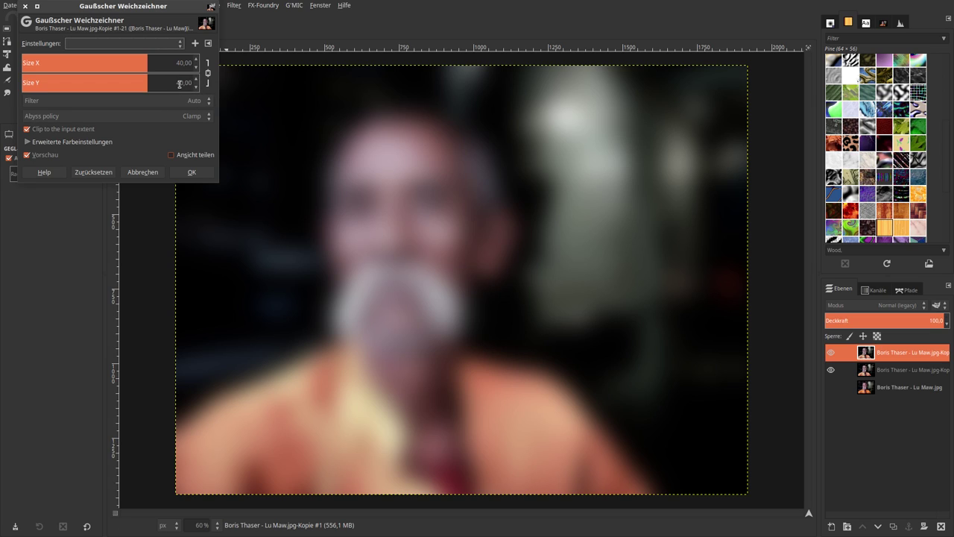
pyautogui.click(193, 174)
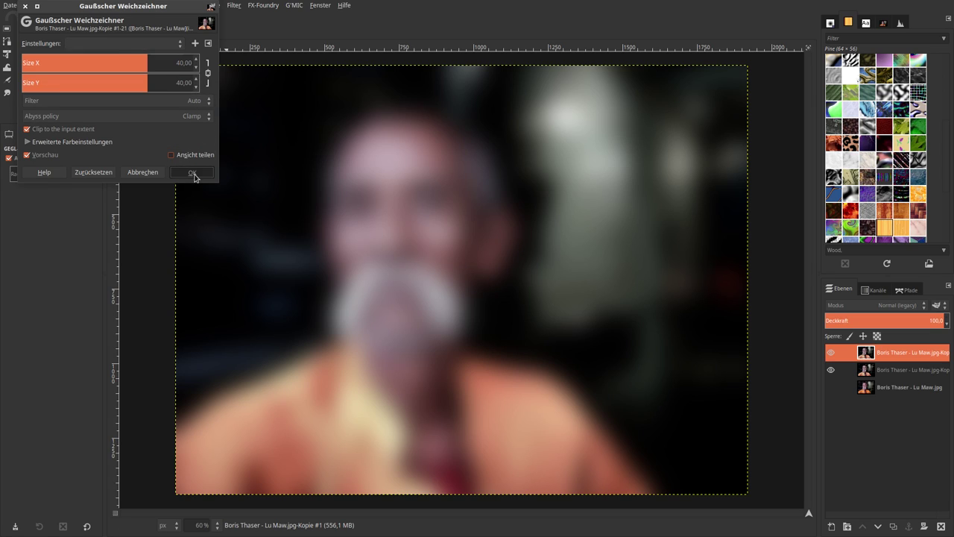
pyautogui.rightClick(920, 357)
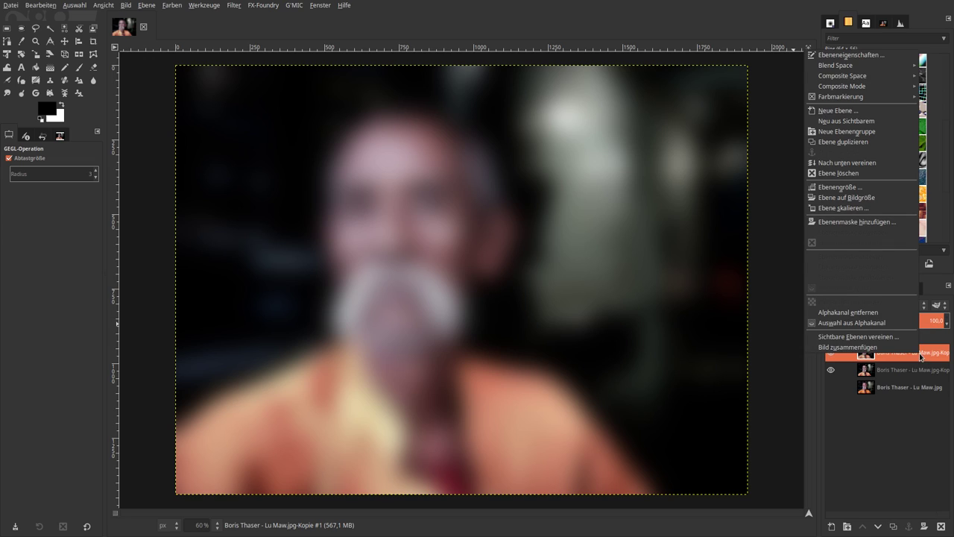
pyautogui.click(884, 222)
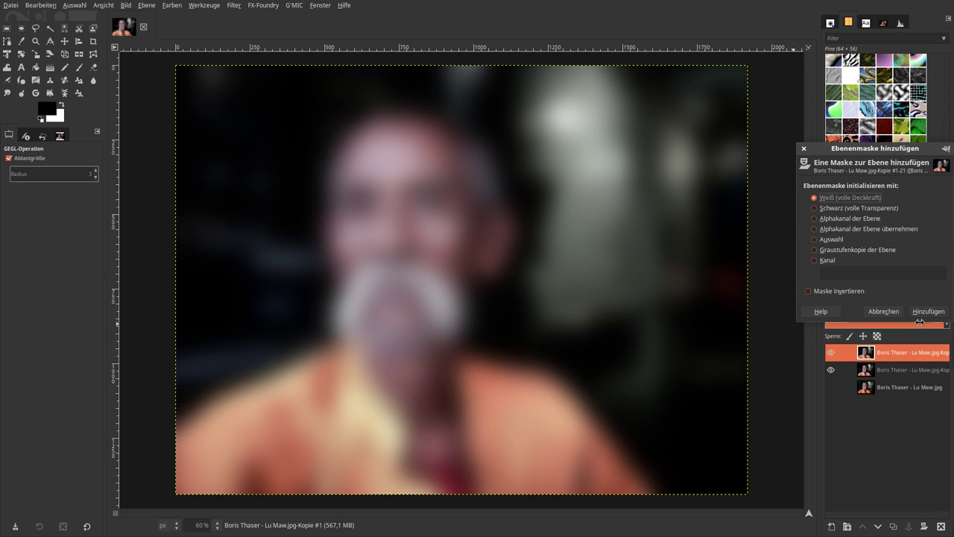
pyautogui.click(926, 312)
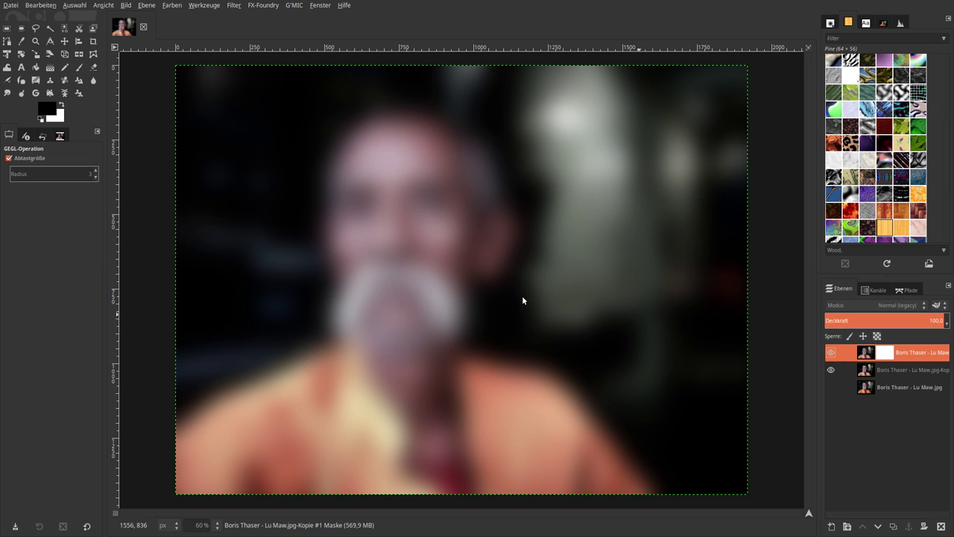
# Fill the blurred layer's mask with mid-grey 808080.
pyautogui.click(52, 109)
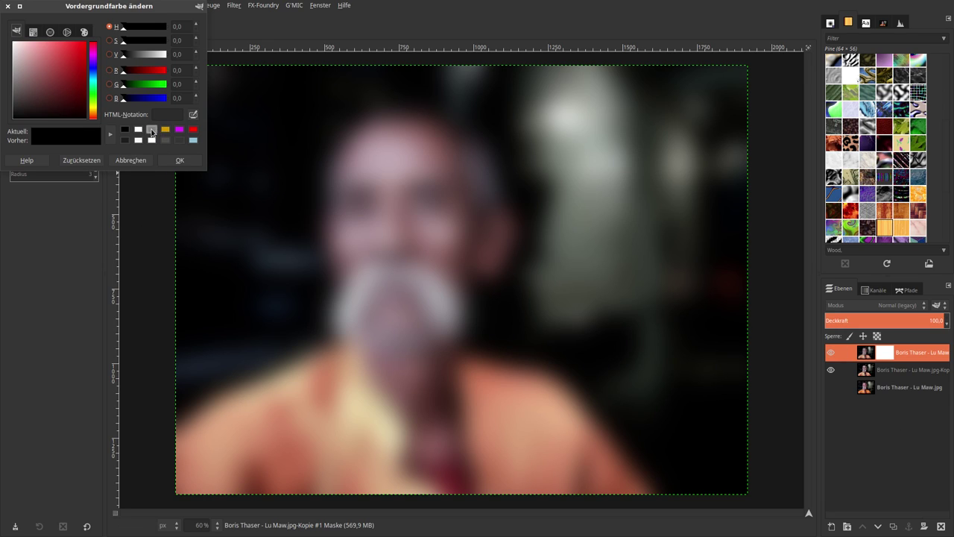
pyautogui.click(151, 129)
pyautogui.click(177, 115)
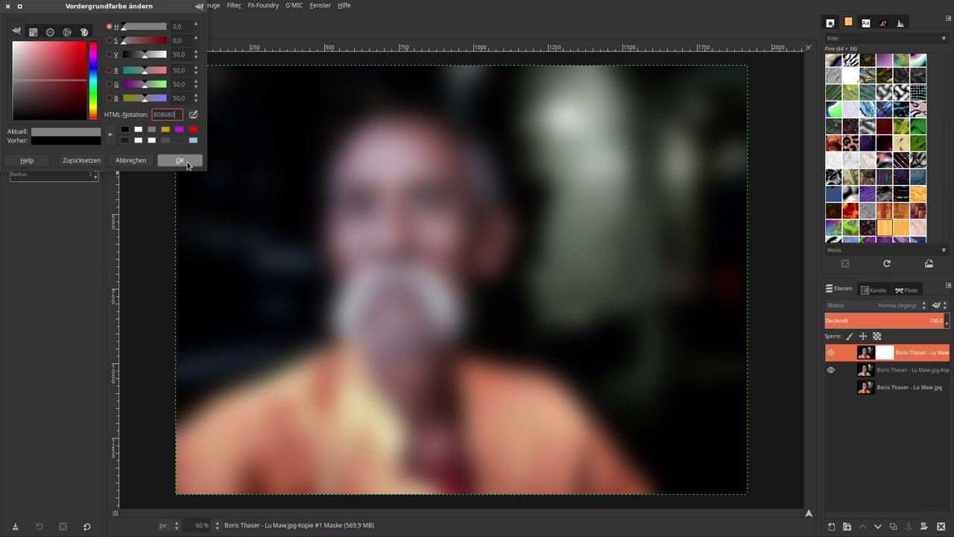
pyautogui.click(181, 161)
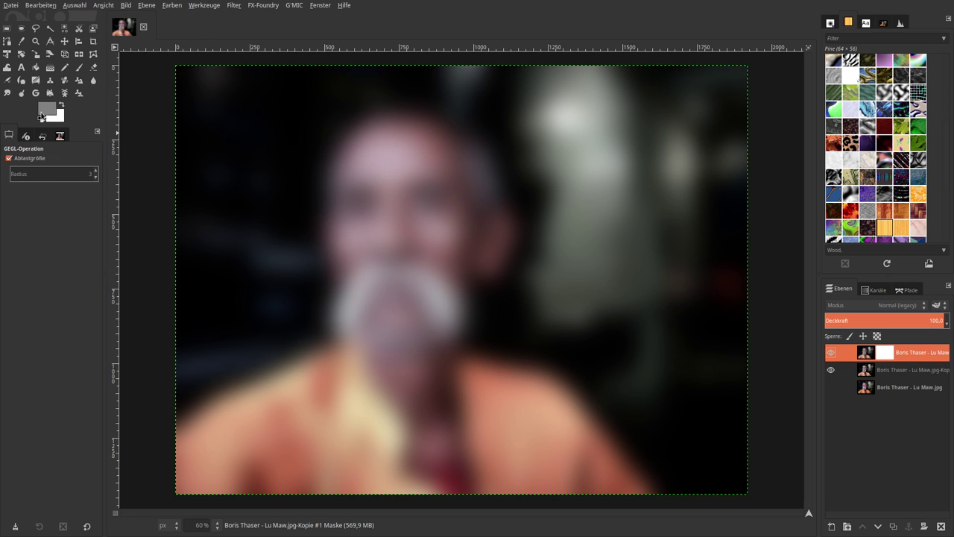
pyautogui.moveTo(486, 254); pyautogui.dragTo(484, 252)
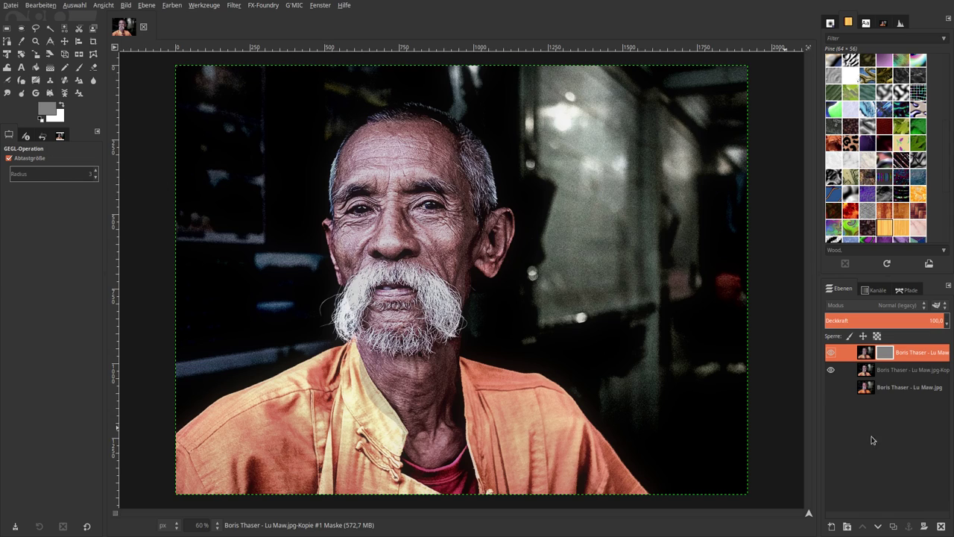
# Reset colours, choose the soft Hardness 025 brush, undo the last mask stroke, and set brush size 73.
pyautogui.click(42, 119)
pyautogui.click(79, 67)
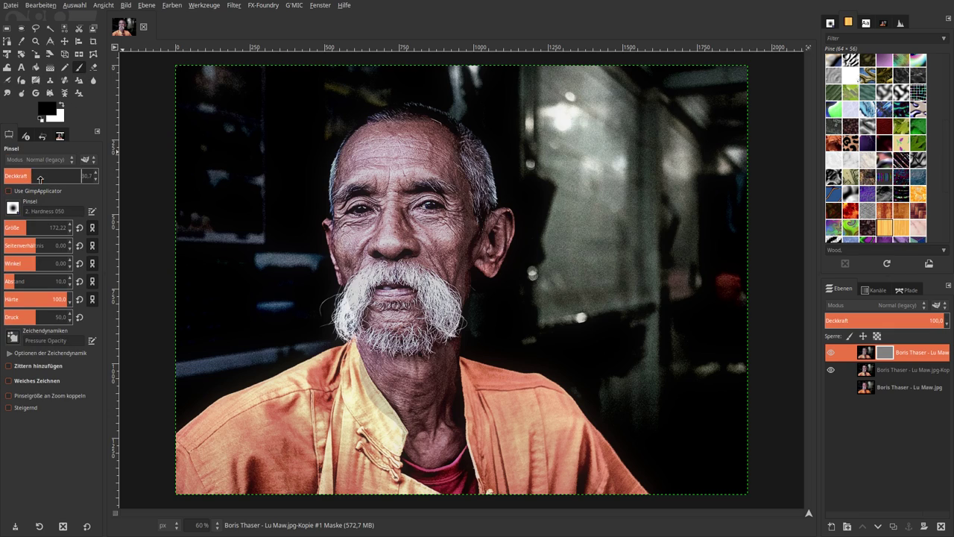
pyautogui.click(13, 208)
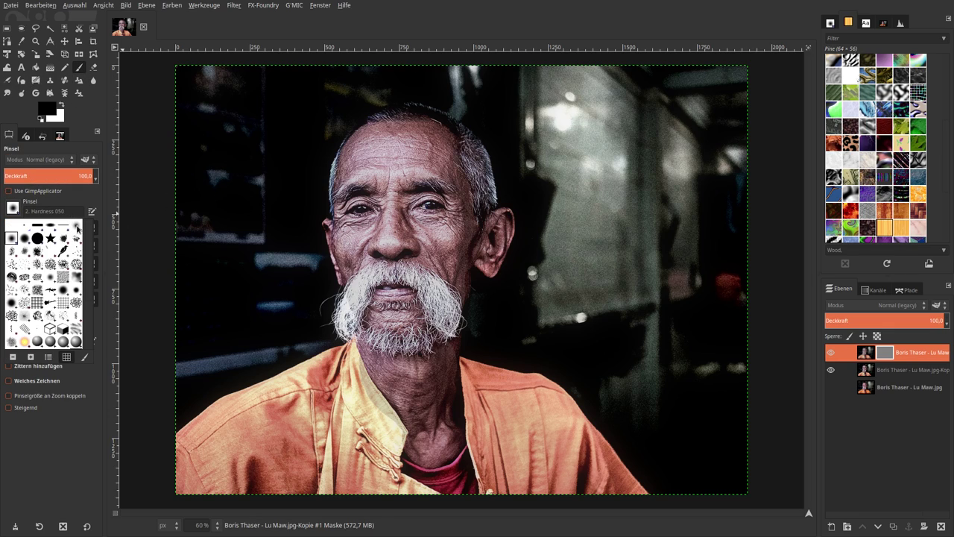
pyautogui.click(78, 228)
pyautogui.moveTo(25, 227); pyautogui.dragTo(131, 229)
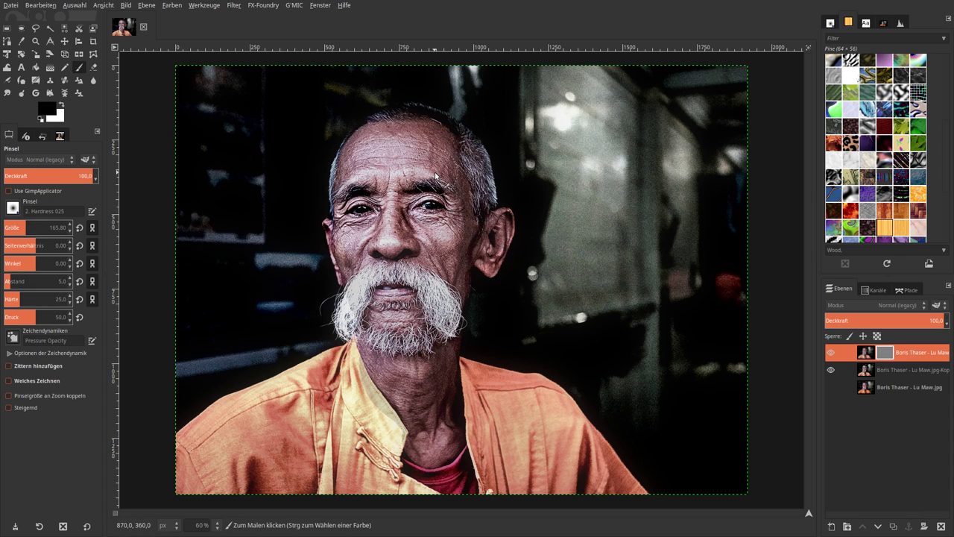
pyautogui.click(41, 5)
pyautogui.click(48, 16)
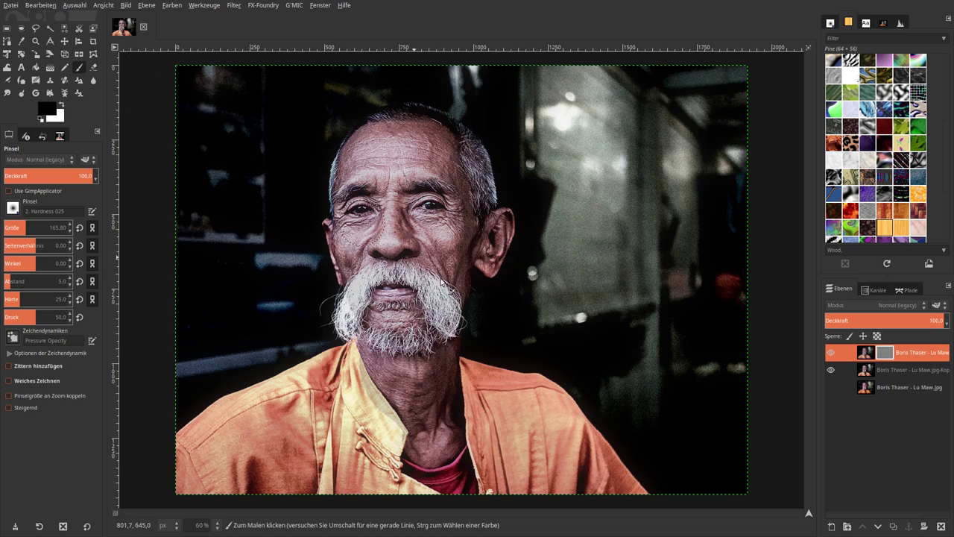
pyautogui.click(41, 5)
pyautogui.press('Escape')
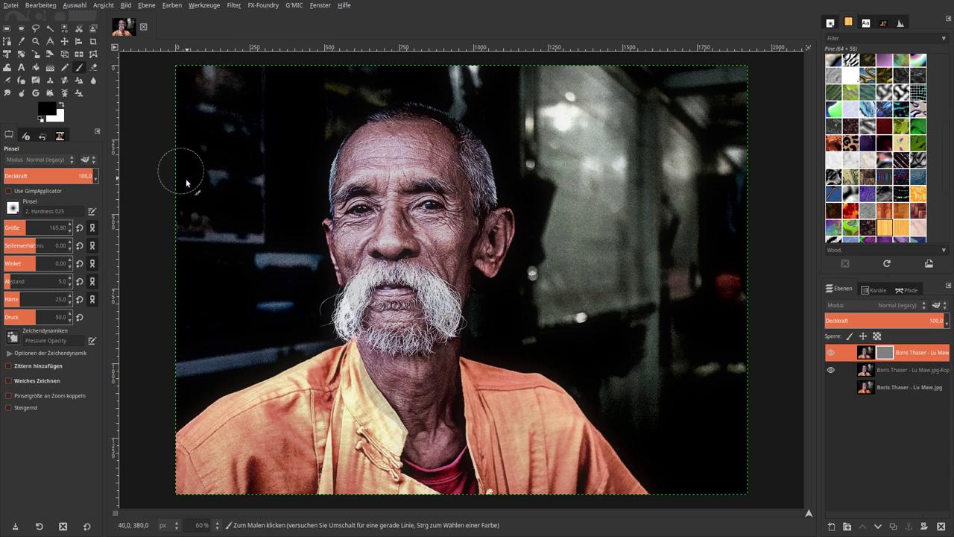
pyautogui.click(16, 227)
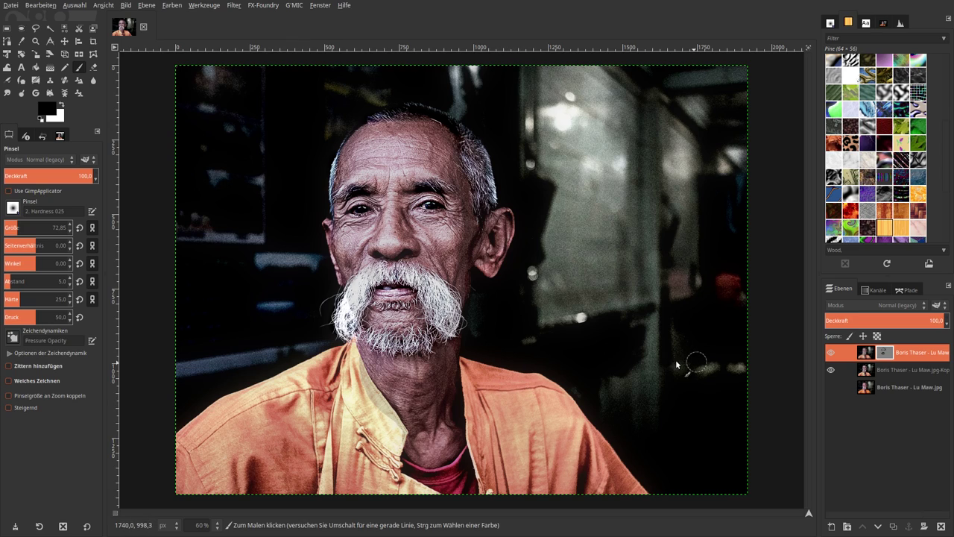
# Delete the blurred masked layer and open Brightness-Contrast for the portrait.
pyautogui.rightClick(864, 351)
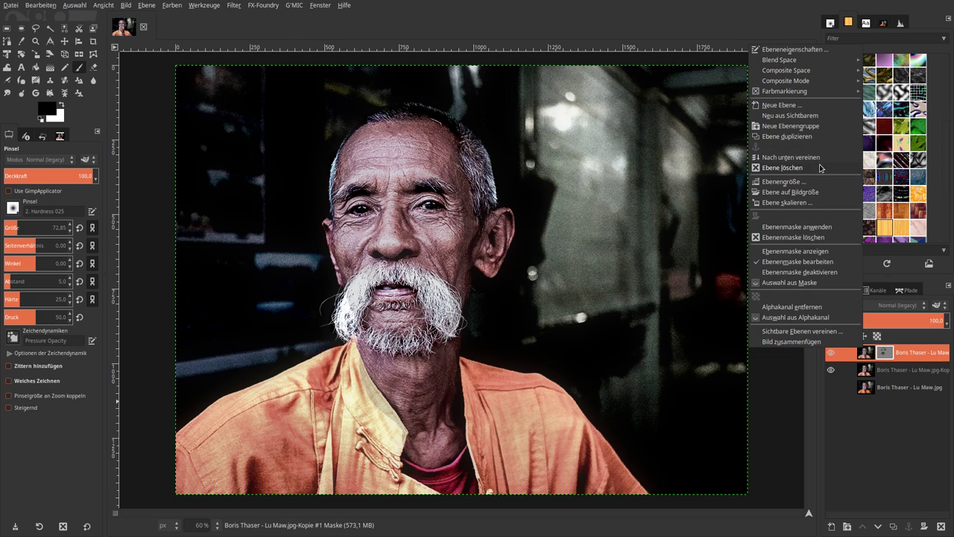
pyautogui.click(782, 167)
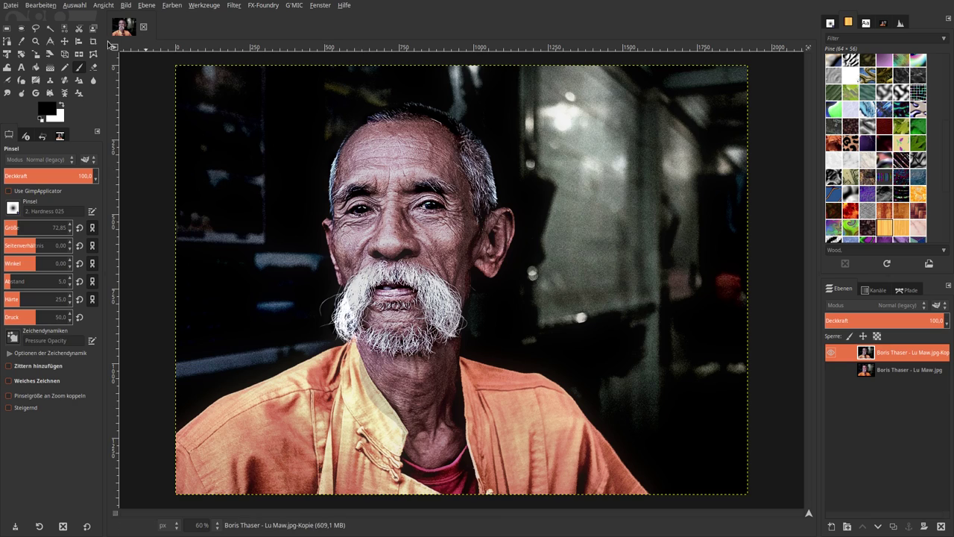
pyautogui.click(64, 41)
pyautogui.click(172, 5)
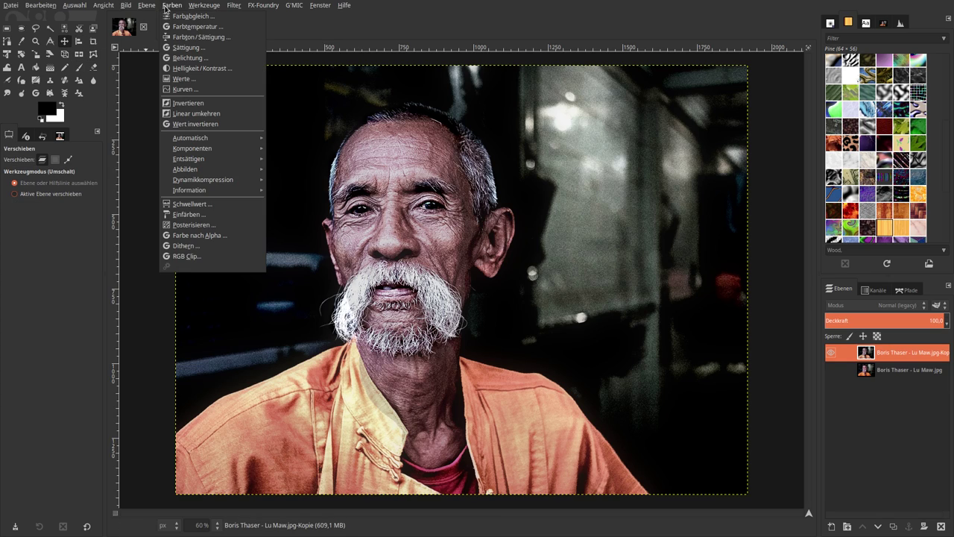
pyautogui.click(183, 69)
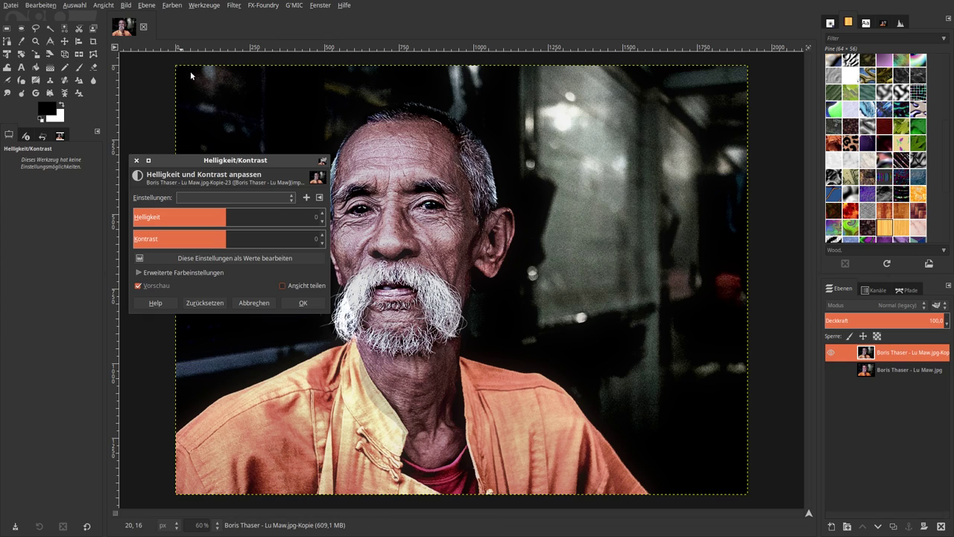
# Preview contrast at 60, reset, preview 25, then cancel the Brightness-Contrast adjustment.
pyautogui.click(312, 243)
pyautogui.write('60')
pyautogui.press('Return')
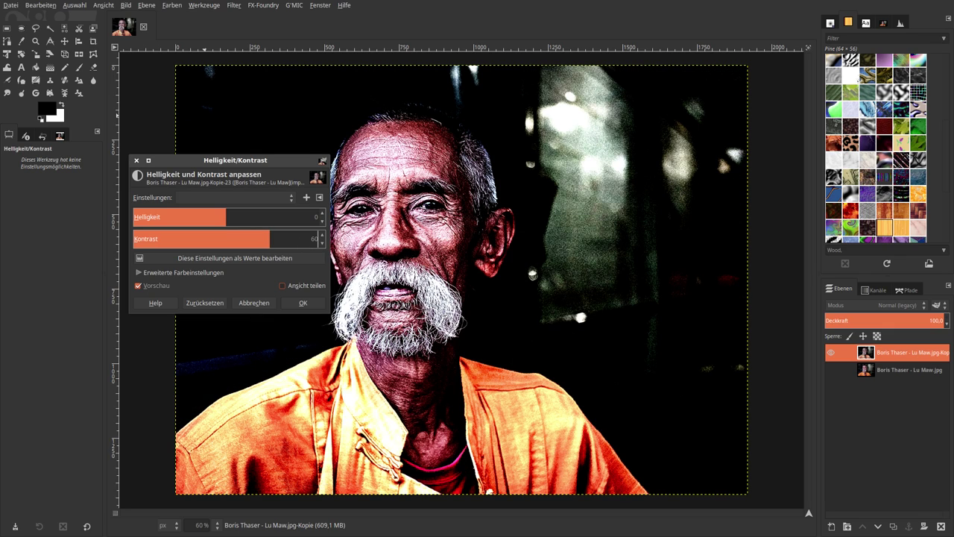
pyautogui.click(210, 303)
pyautogui.click(301, 246)
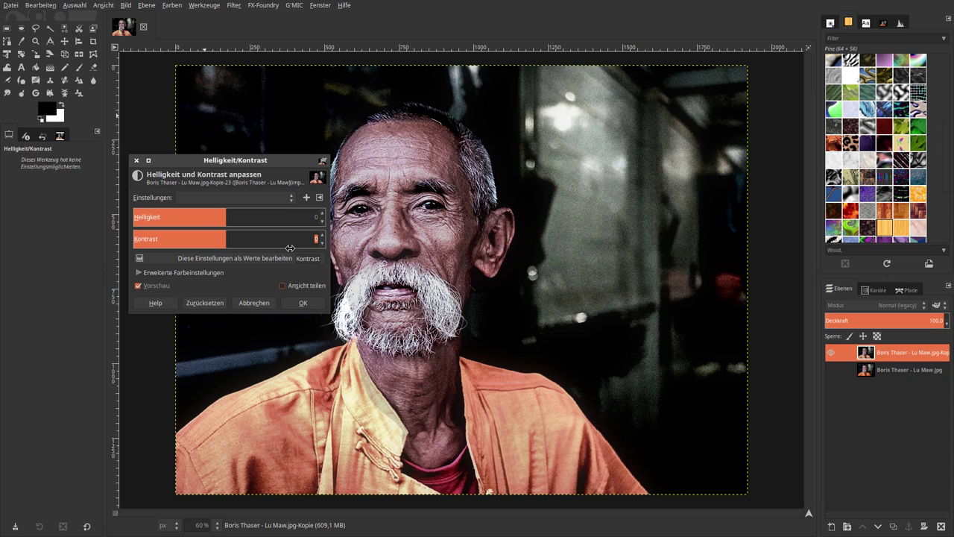
pyautogui.write('25')
pyautogui.press('Return')
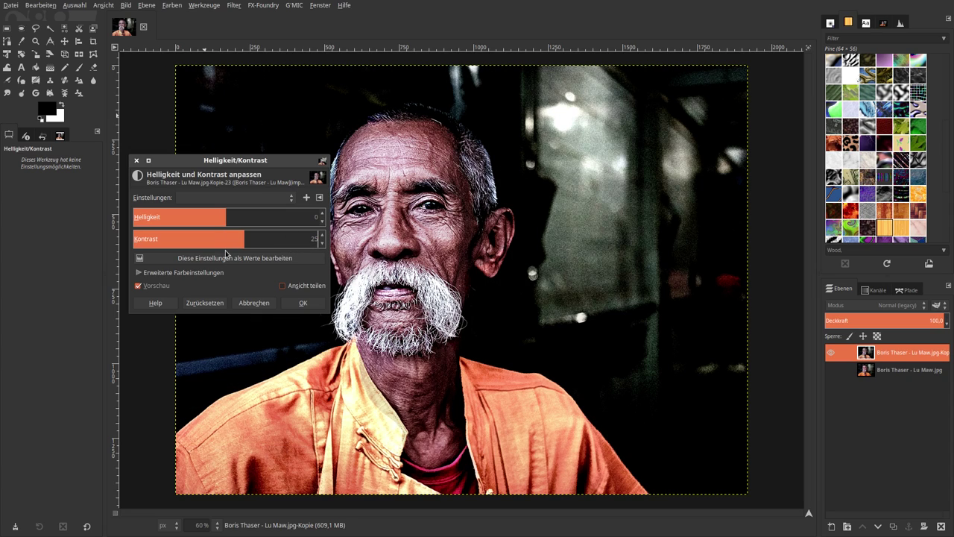
pyautogui.click(254, 303)
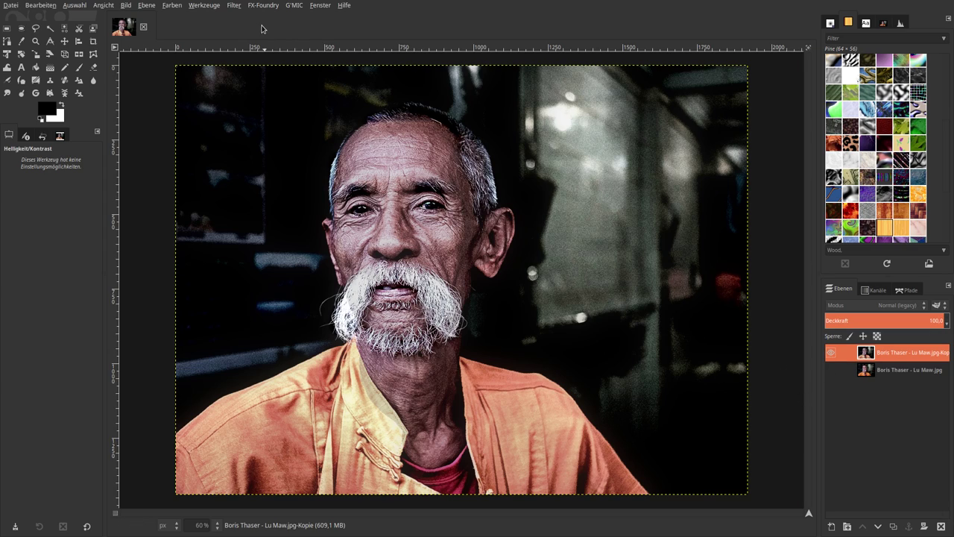
# Apply G'MIC's Colors > Tone presets filter with the Velvetia preset.
pyautogui.click(292, 6)
pyautogui.click(299, 21)
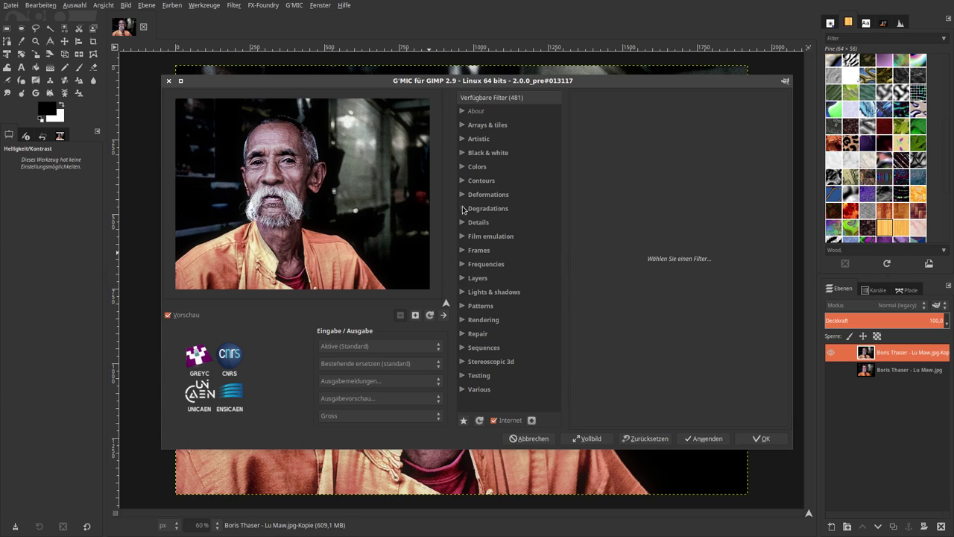
pyautogui.click(462, 166)
pyautogui.scroll(-10, 509, 317)
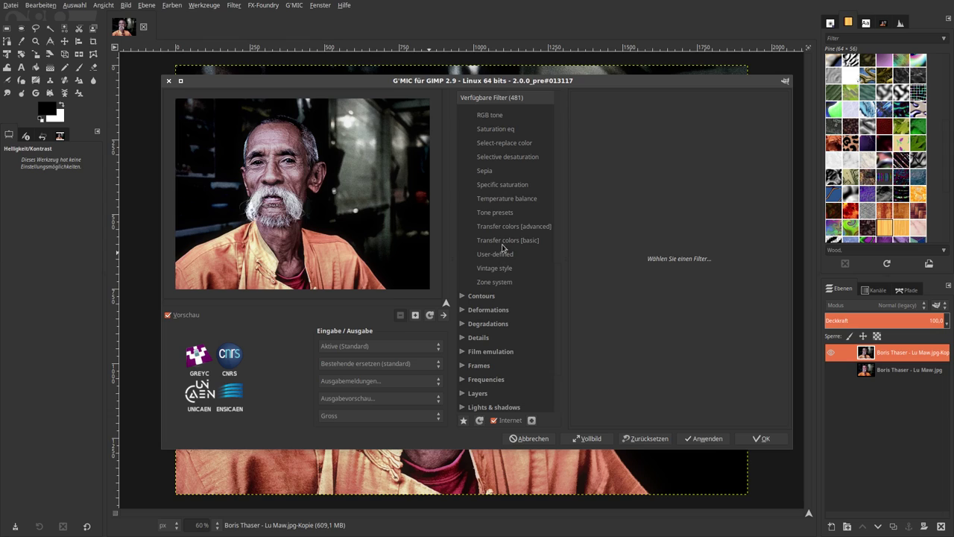
pyautogui.click(494, 212)
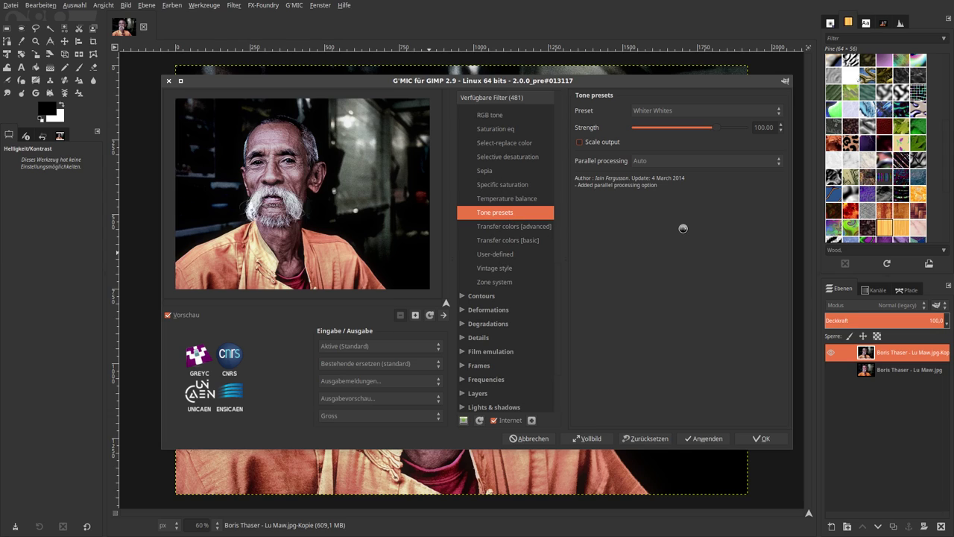
pyautogui.click(690, 112)
pyautogui.click(681, 153)
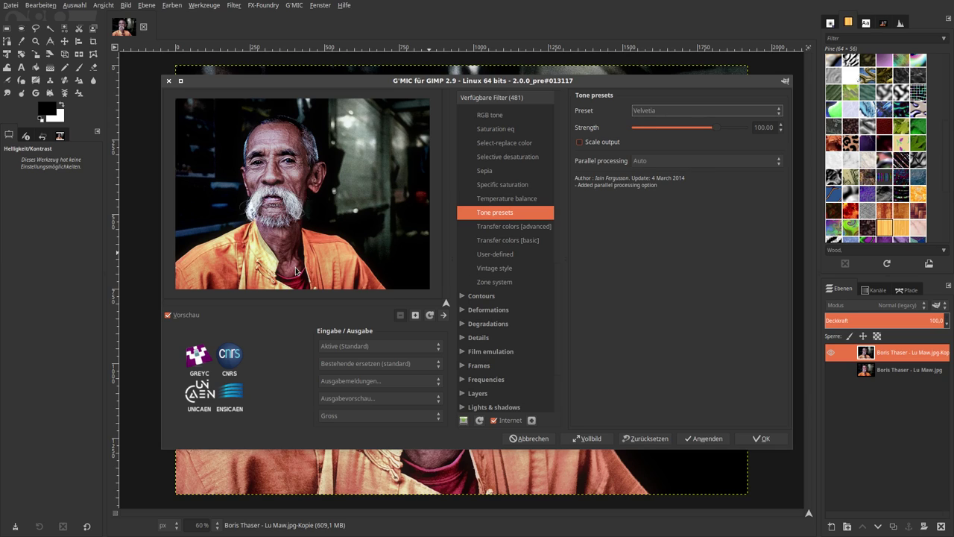
pyautogui.click(167, 315)
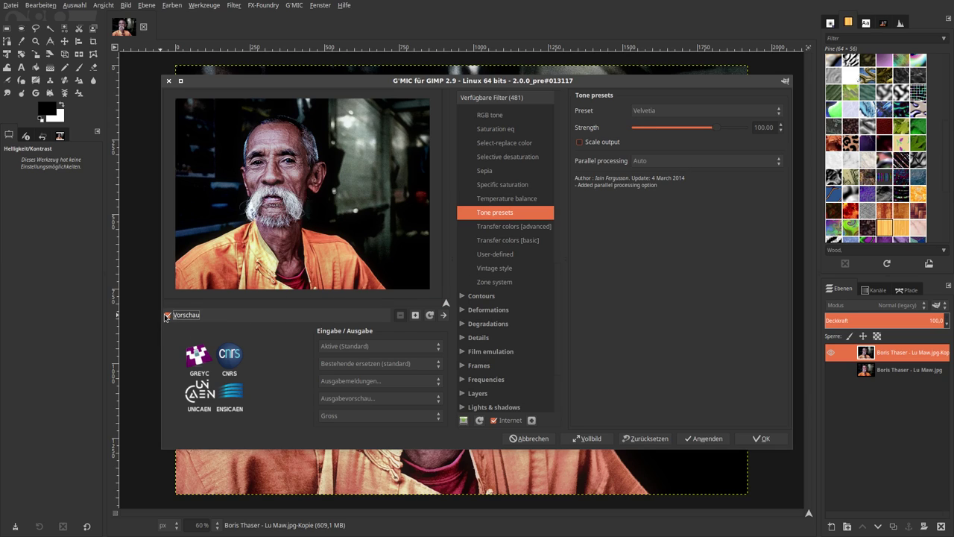
pyautogui.click(761, 438)
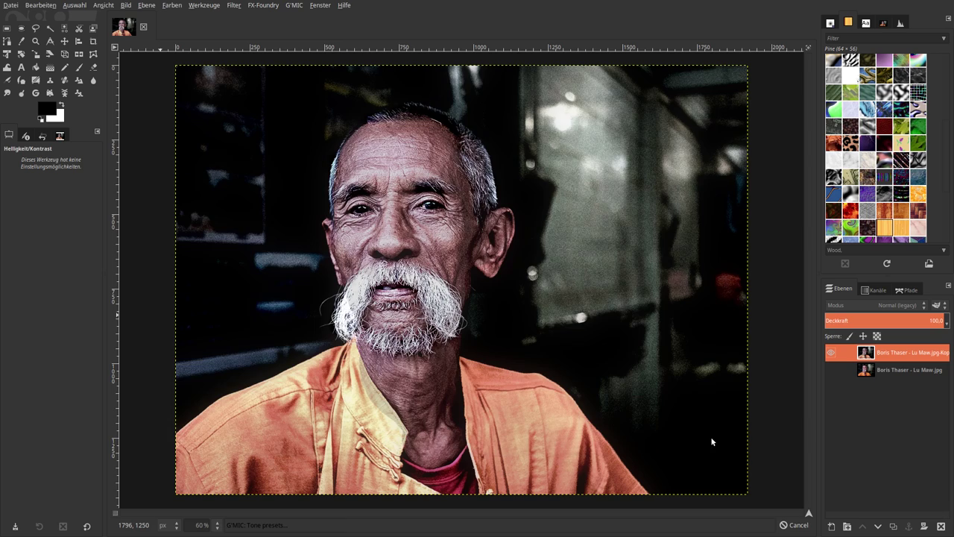
# Reapply Tone presets with the Modern Film preset.
pyautogui.hotkey('ctrl', 'shift', 'f')
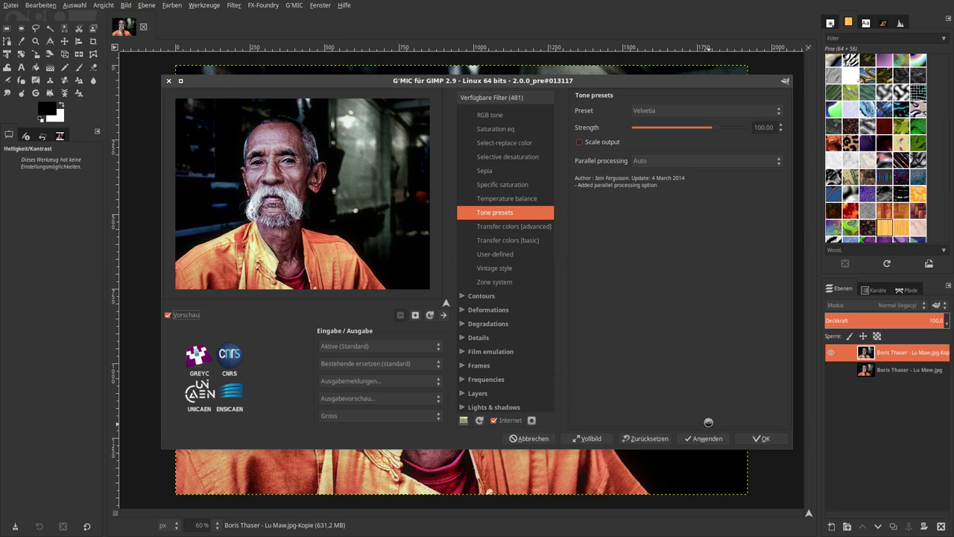
pyautogui.click(684, 111)
pyautogui.click(680, 157)
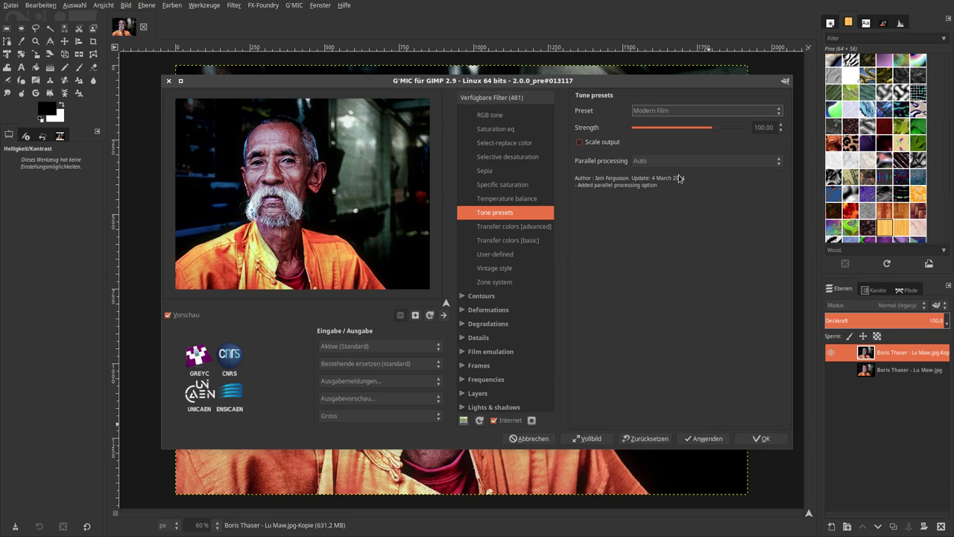
pyautogui.click(705, 438)
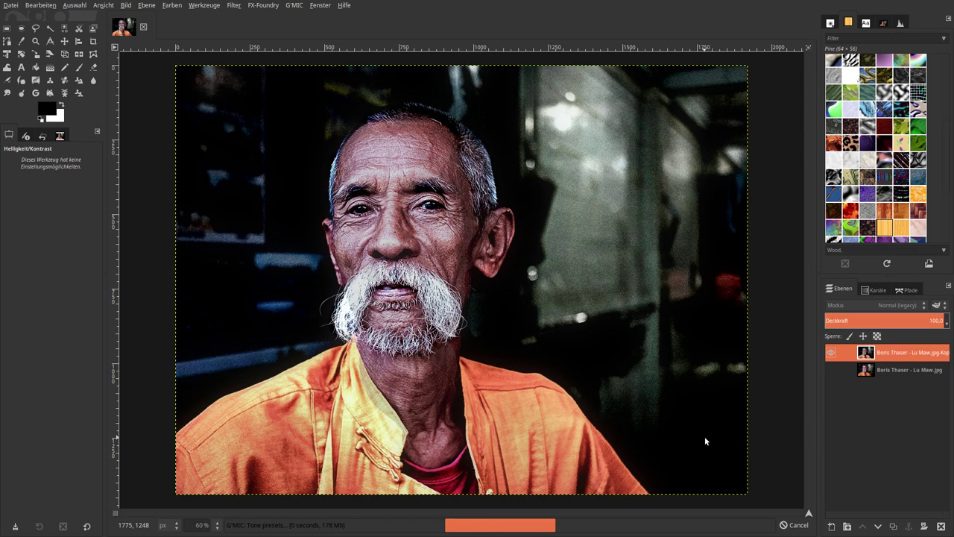
# Reapply Tone presets with the Whiter Whites preset.
pyautogui.hotkey('ctrl', 'shift', 'f')
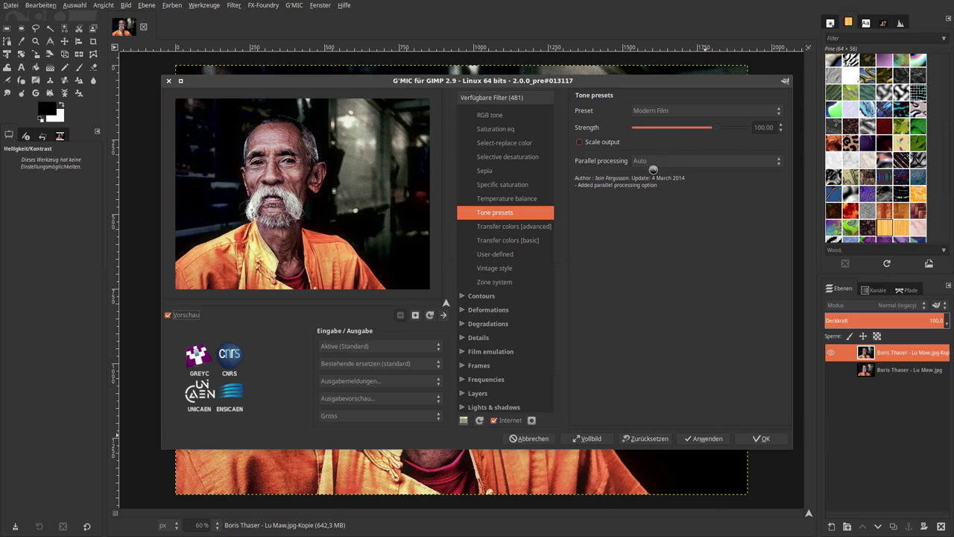
pyautogui.click(678, 110)
pyautogui.click(680, 28)
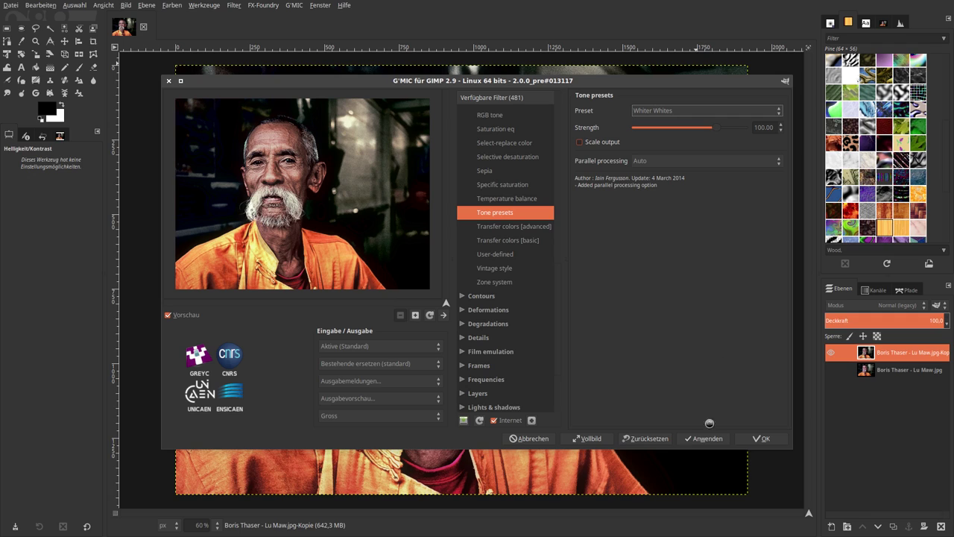
pyautogui.click(760, 439)
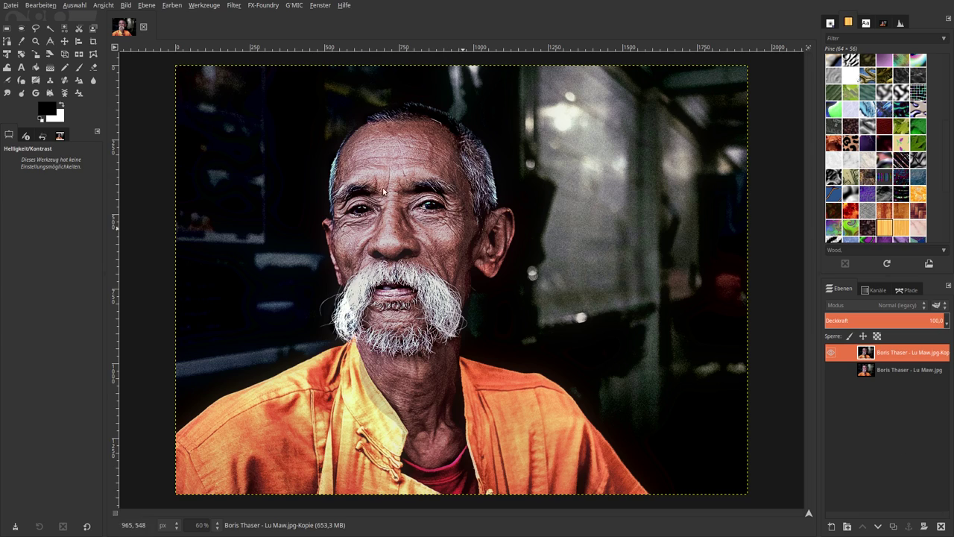
# Apply Color Temperature with original about 7843 K and intended about 6564 K.
pyautogui.click(179, 6)
pyautogui.click(186, 27)
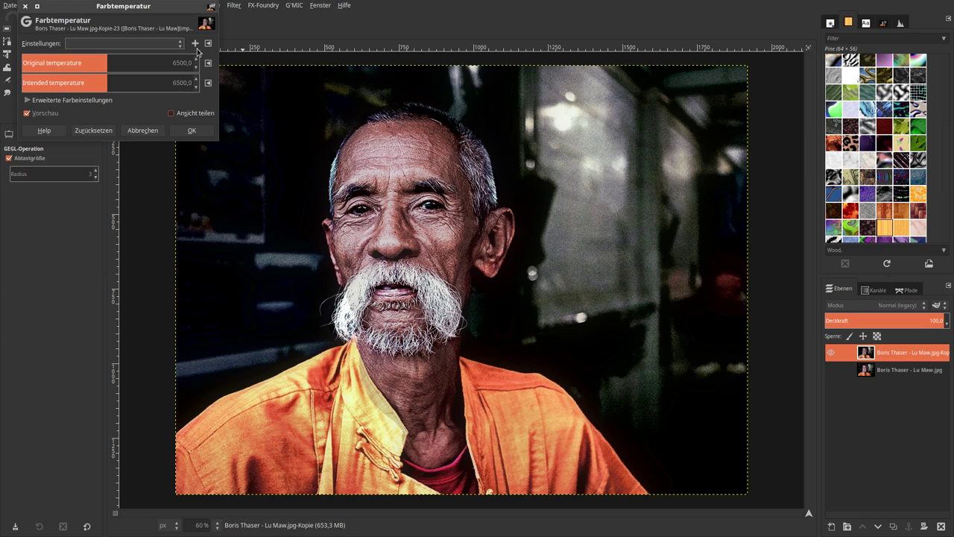
pyautogui.click(129, 63)
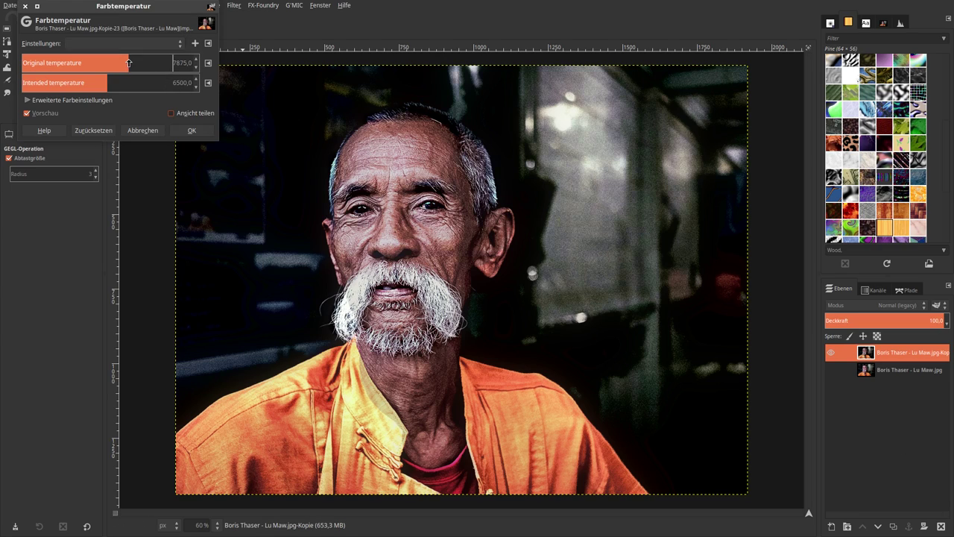
pyautogui.moveTo(126, 63); pyautogui.dragTo(121, 64)
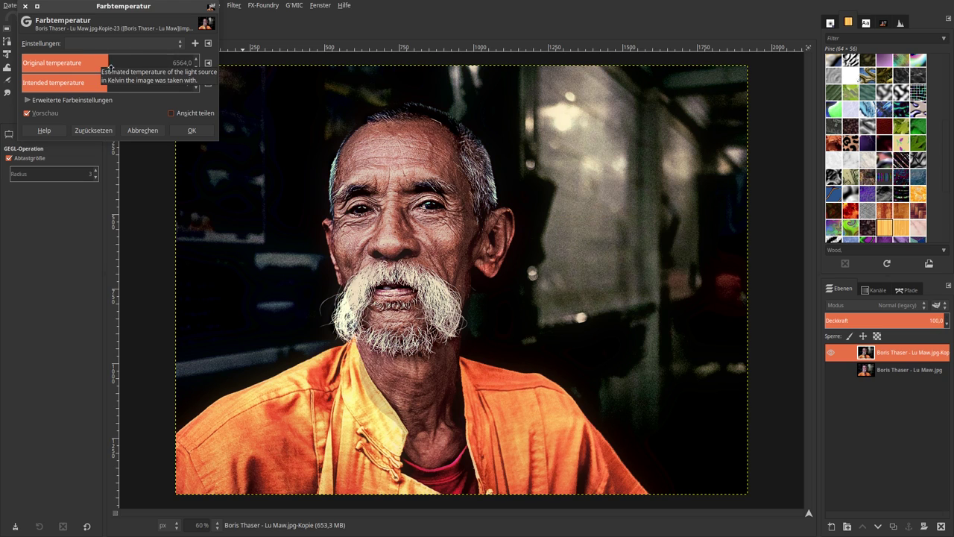
pyautogui.click(95, 83)
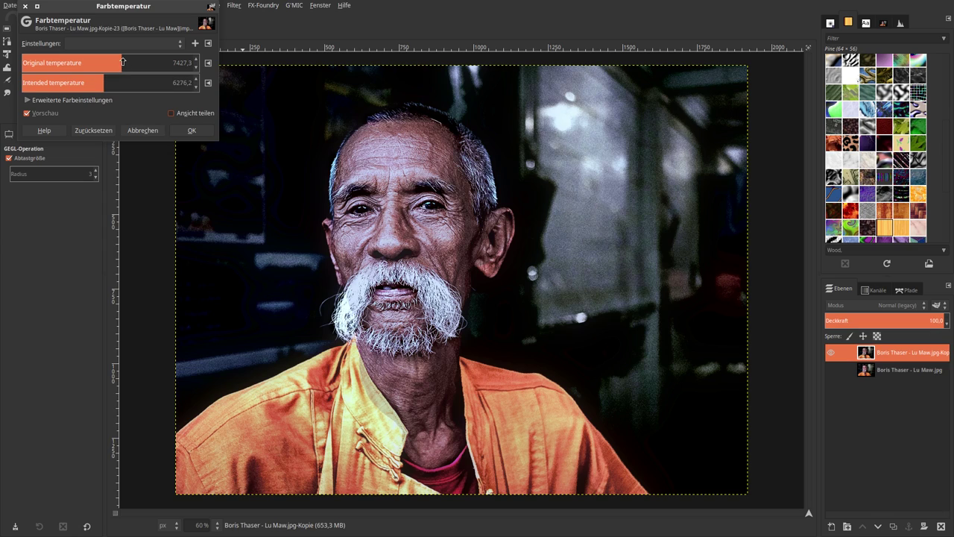
pyautogui.moveTo(123, 62); pyautogui.dragTo(131, 63)
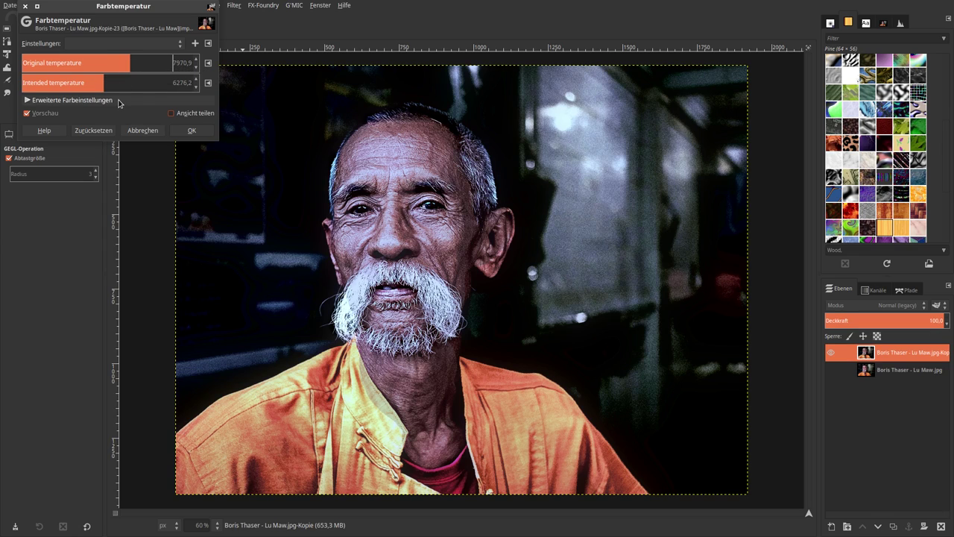
pyautogui.click(118, 84)
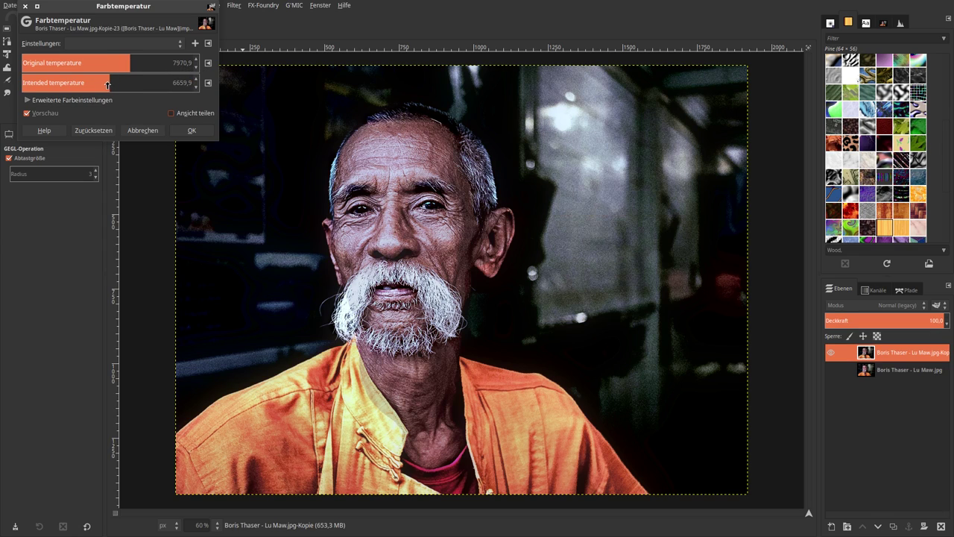
pyautogui.moveTo(116, 84)
pyautogui.mouseDown()
pyautogui.moveTo(143, 85)
pyautogui.moveTo(108, 88)
pyautogui.mouseUp()
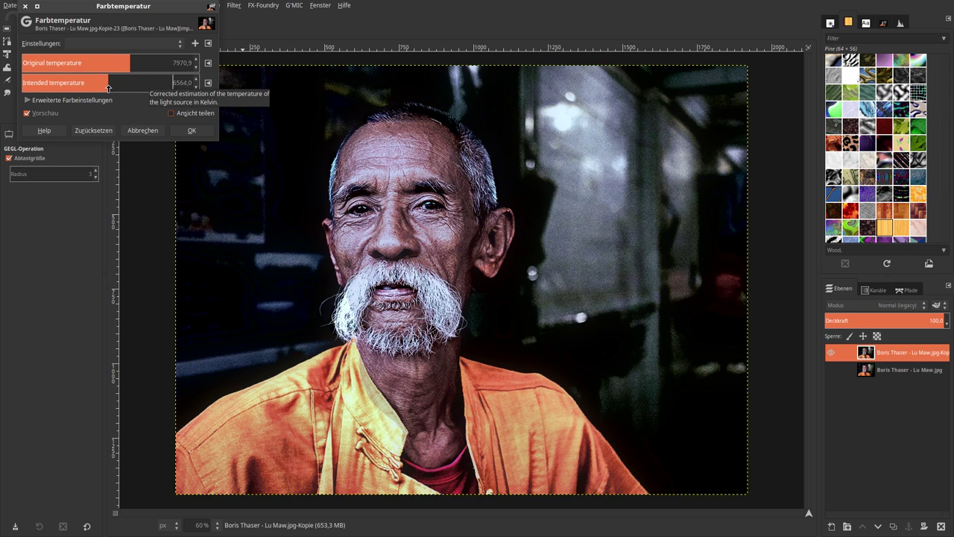
pyautogui.moveTo(141, 63)
pyautogui.mouseDown()
pyautogui.moveTo(155, 63)
pyautogui.moveTo(115, 67)
pyautogui.moveTo(125, 68)
pyautogui.mouseUp()
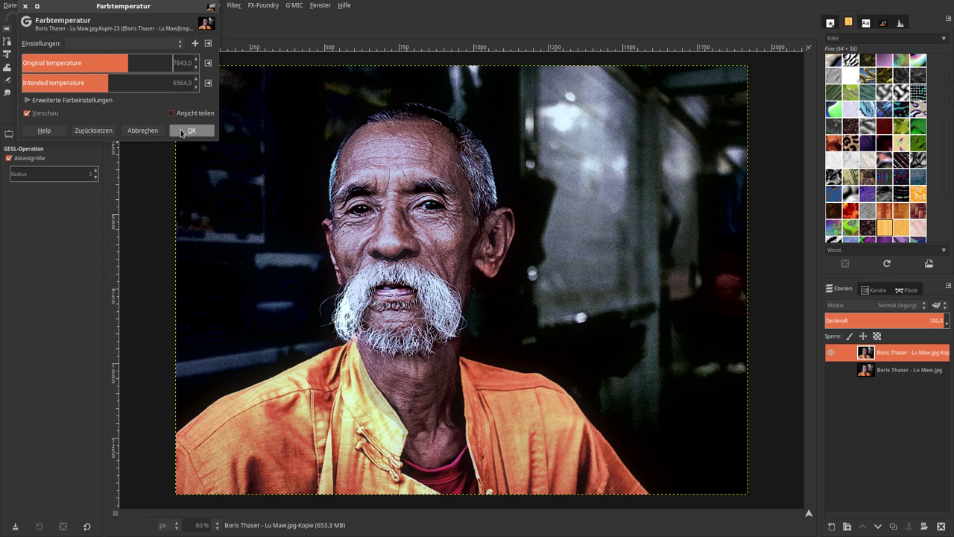
pyautogui.click(192, 130)
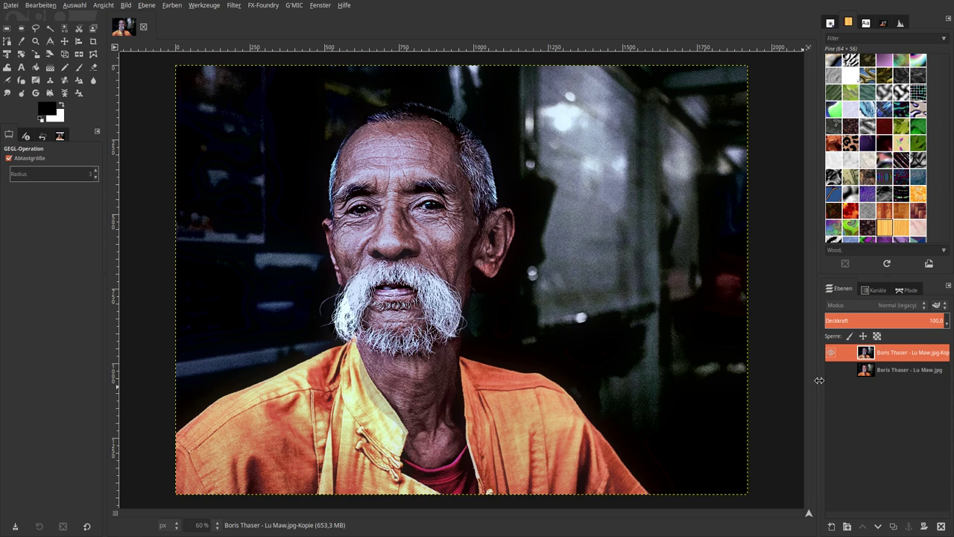
# Blur the background beside the man's head with a size-206 Blur/Sharpen brush.
pyautogui.click(93, 81)
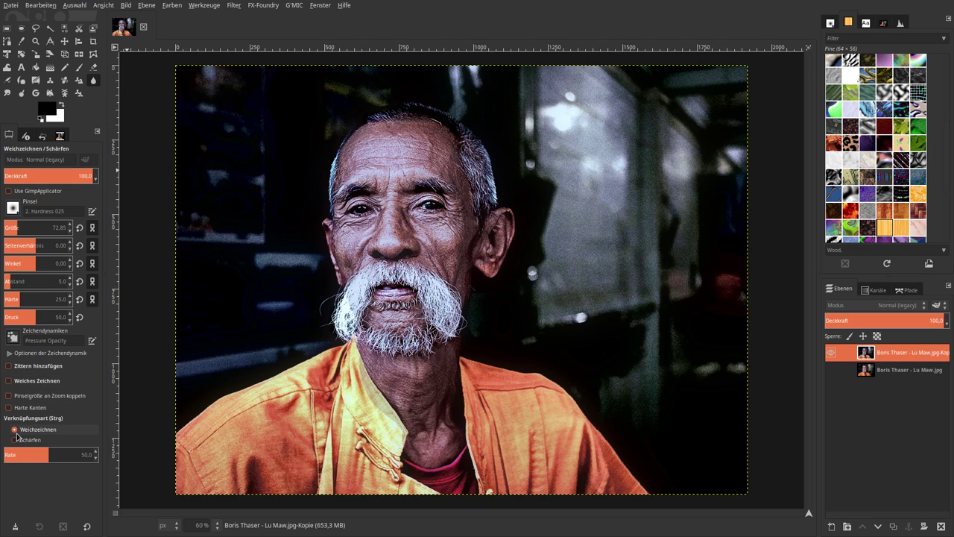
pyautogui.click(33, 227)
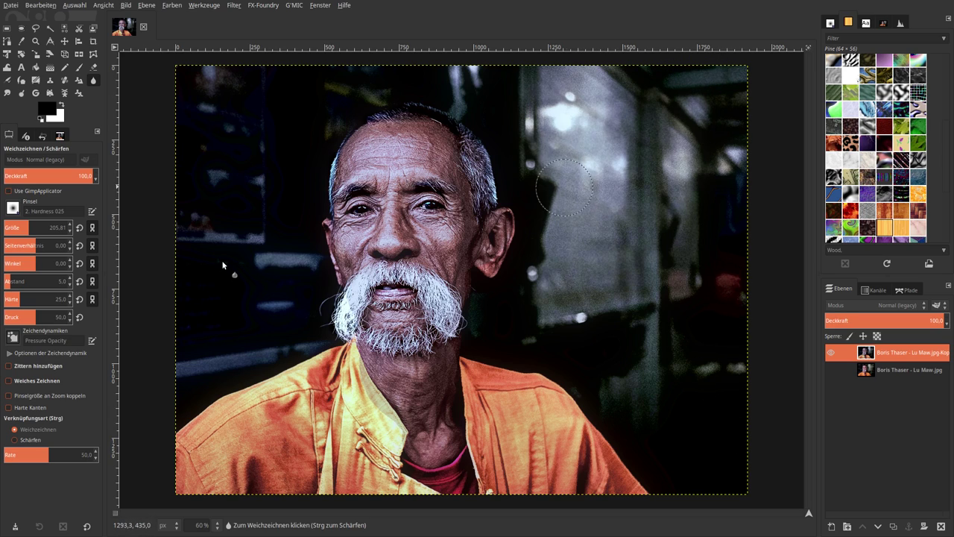
pyautogui.click(215, 217)
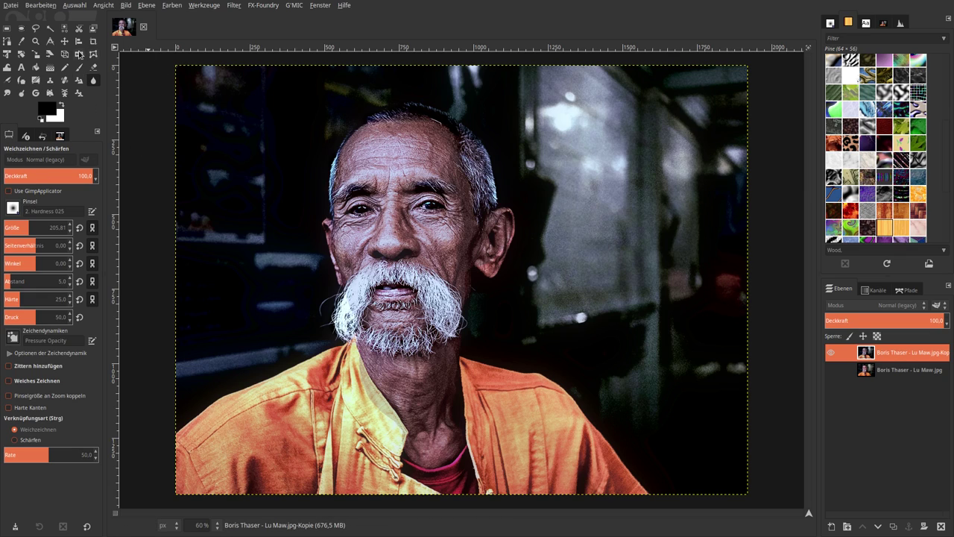
pyautogui.click(64, 41)
# Apply Levels to the top portrait layer with white input 240 and midtone gamma about 0.82.
pyautogui.click(172, 5)
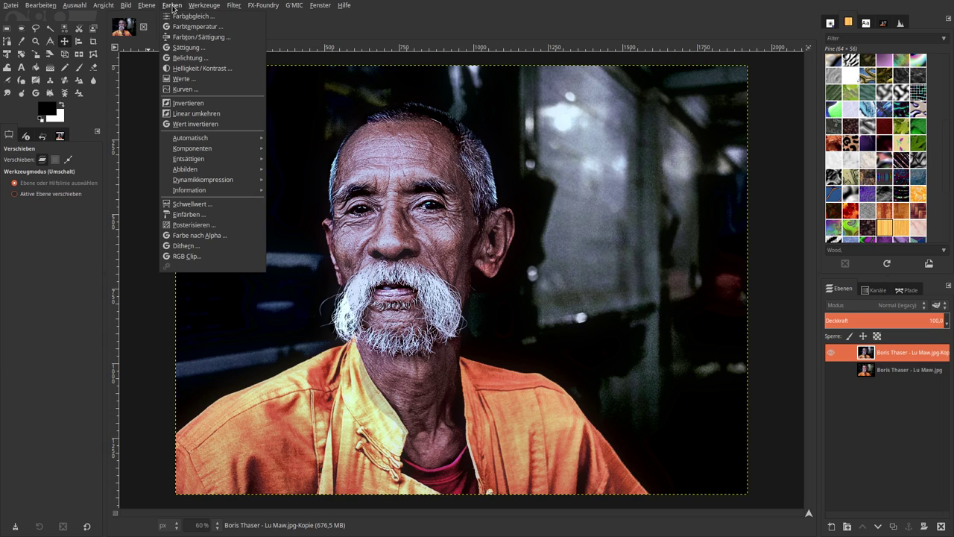
pyautogui.click(190, 78)
pyautogui.moveTo(112, 159); pyautogui.dragTo(116, 158)
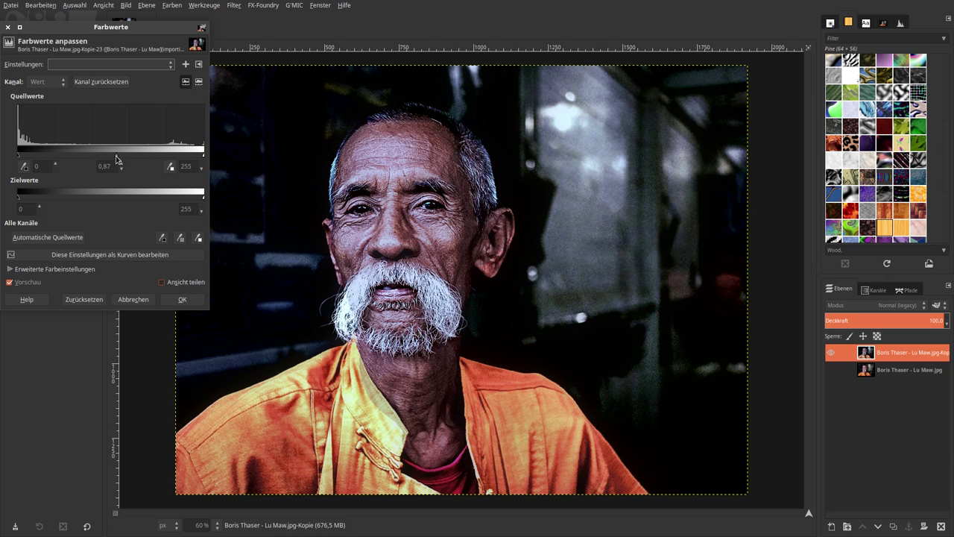
pyautogui.moveTo(116, 158); pyautogui.dragTo(117, 161)
pyautogui.moveTo(203, 155); pyautogui.dragTo(192, 158)
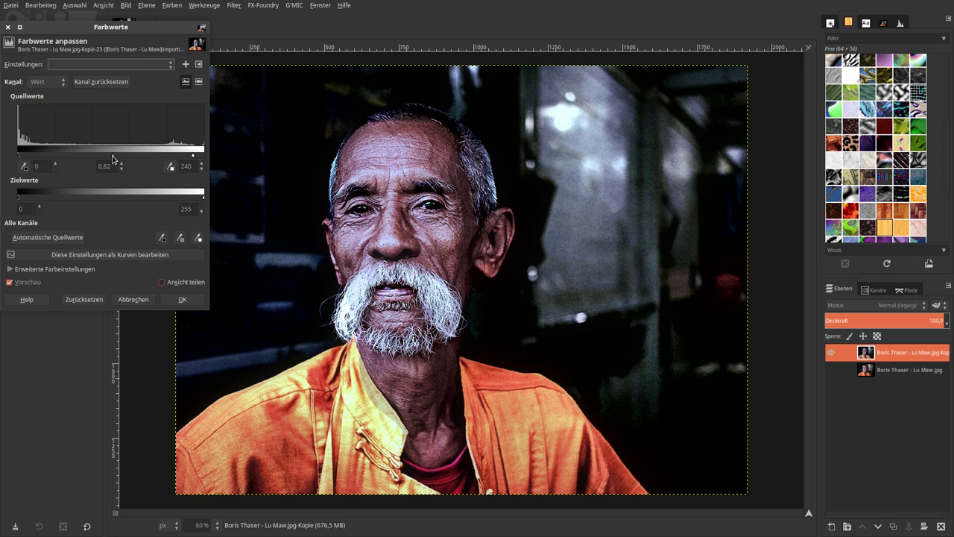
pyautogui.moveTo(114, 159); pyautogui.dragTo(111, 158)
pyautogui.click(183, 299)
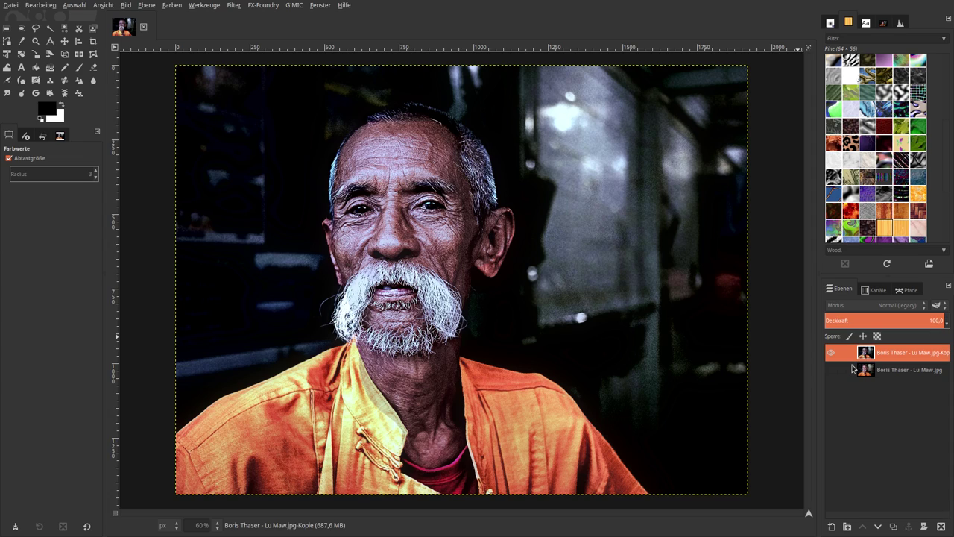
pyautogui.click(830, 369)
pyautogui.click(831, 352)
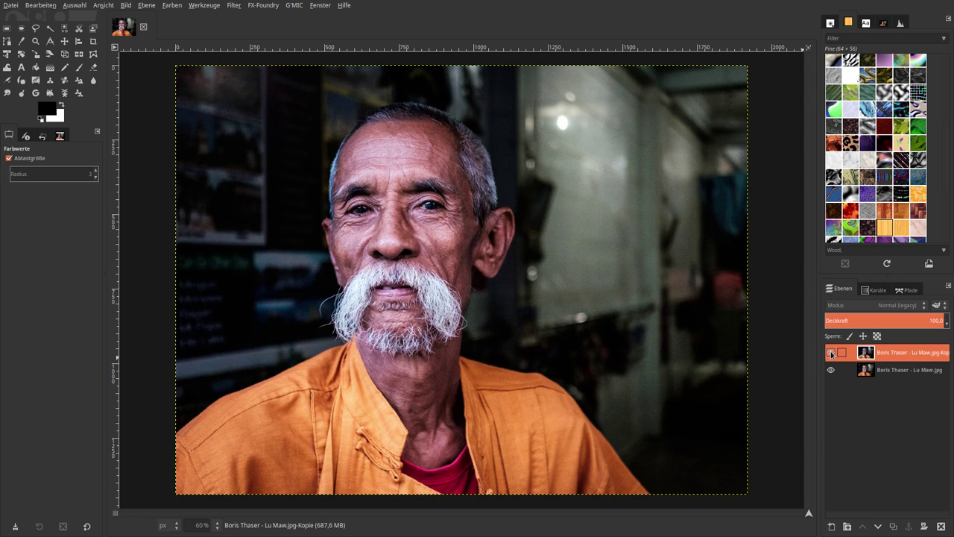
pyautogui.click(830, 352)
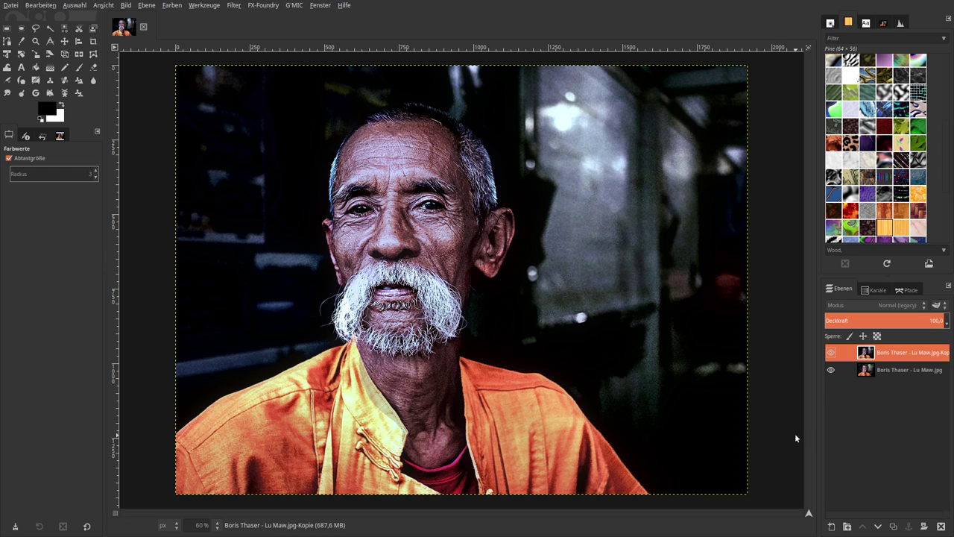
pyautogui.click(831, 352)
pyautogui.click(830, 353)
pyautogui.click(831, 352)
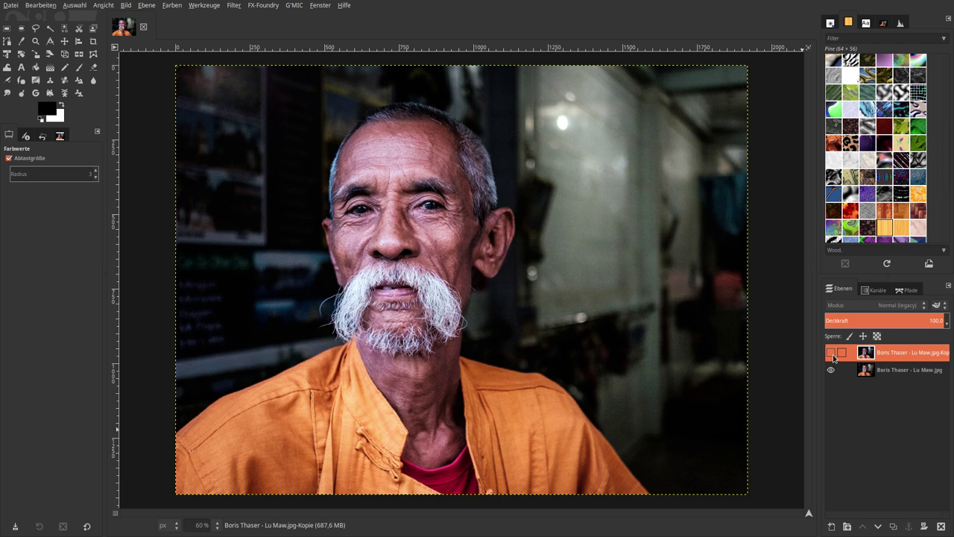
pyautogui.click(831, 353)
pyautogui.click(830, 352)
pyautogui.click(831, 353)
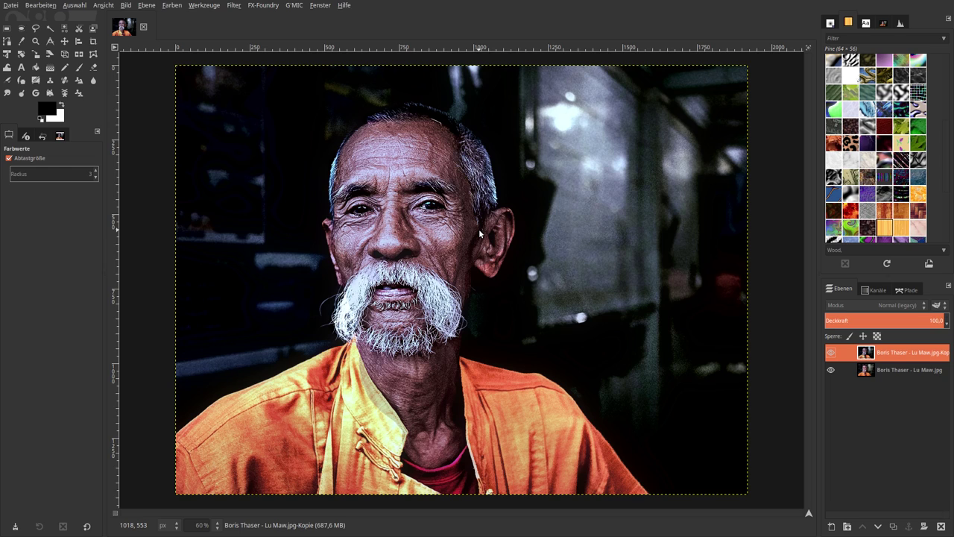
pyautogui.click(831, 352)
pyautogui.click(831, 353)
pyautogui.click(831, 353)
pyautogui.click(831, 352)
pyautogui.click(831, 353)
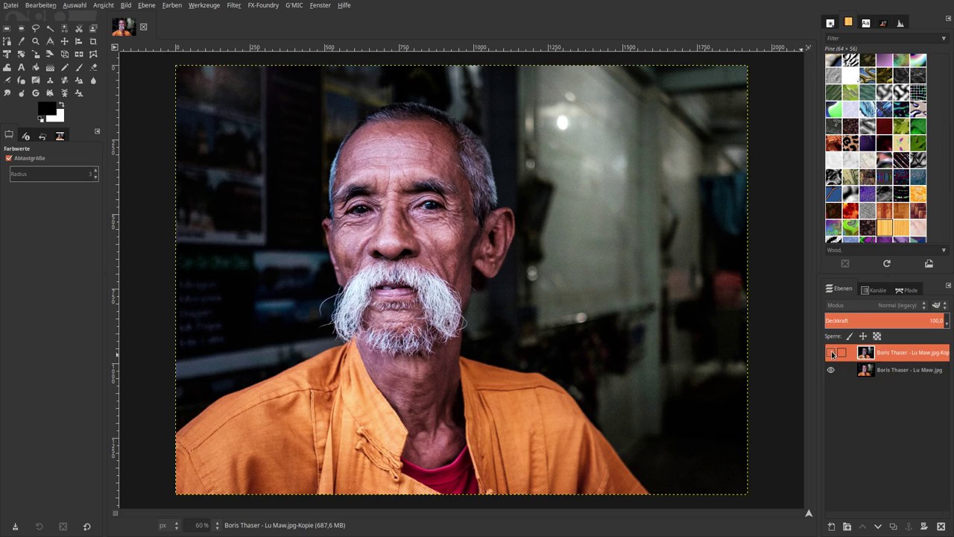
pyautogui.click(830, 353)
pyautogui.click(831, 353)
pyautogui.click(831, 353)
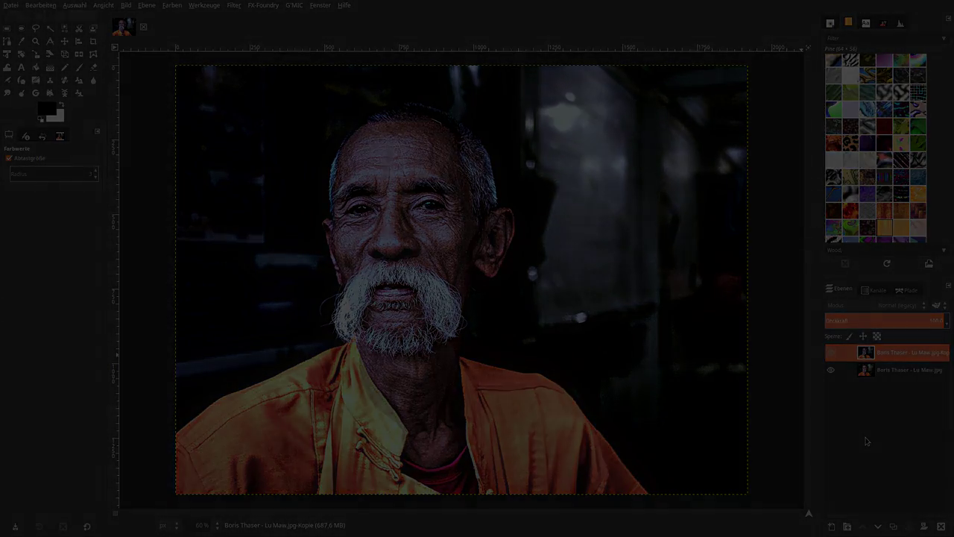